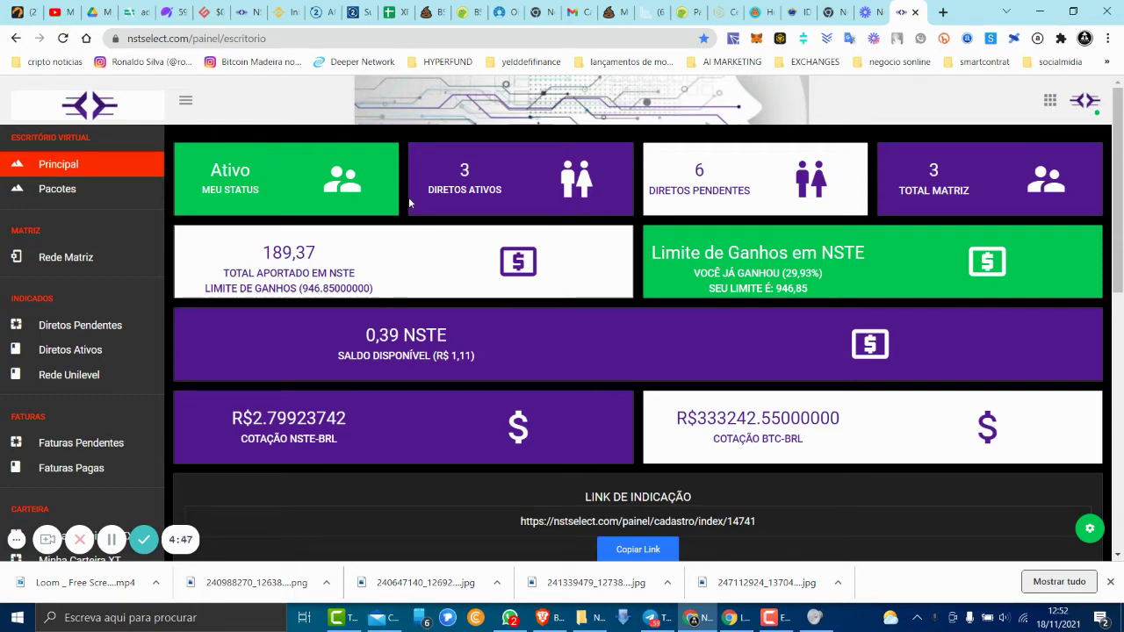
Switch MetaMask to the account holding 0.0046 BNB on Binance Smart Chain.
left_click(756, 39)
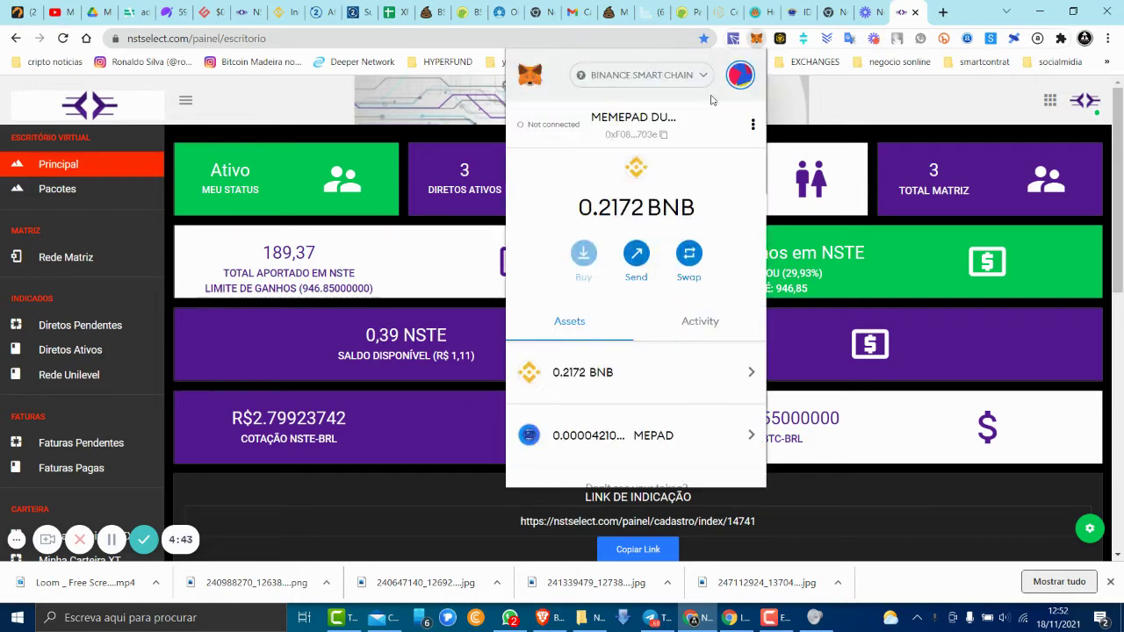
left_click(739, 76)
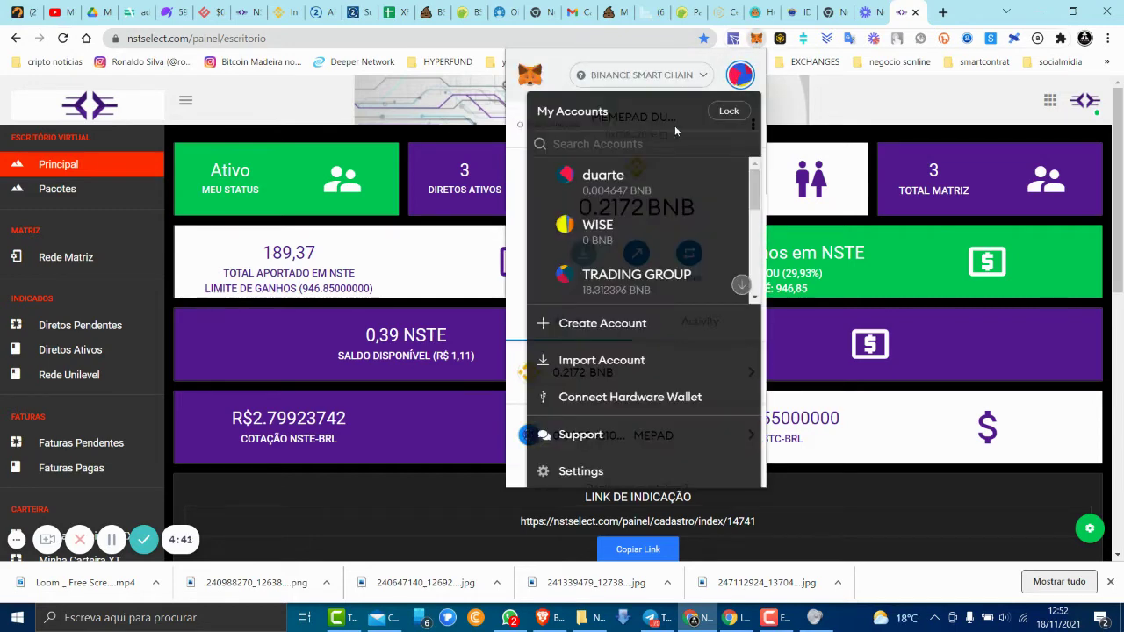
left_click(606, 182)
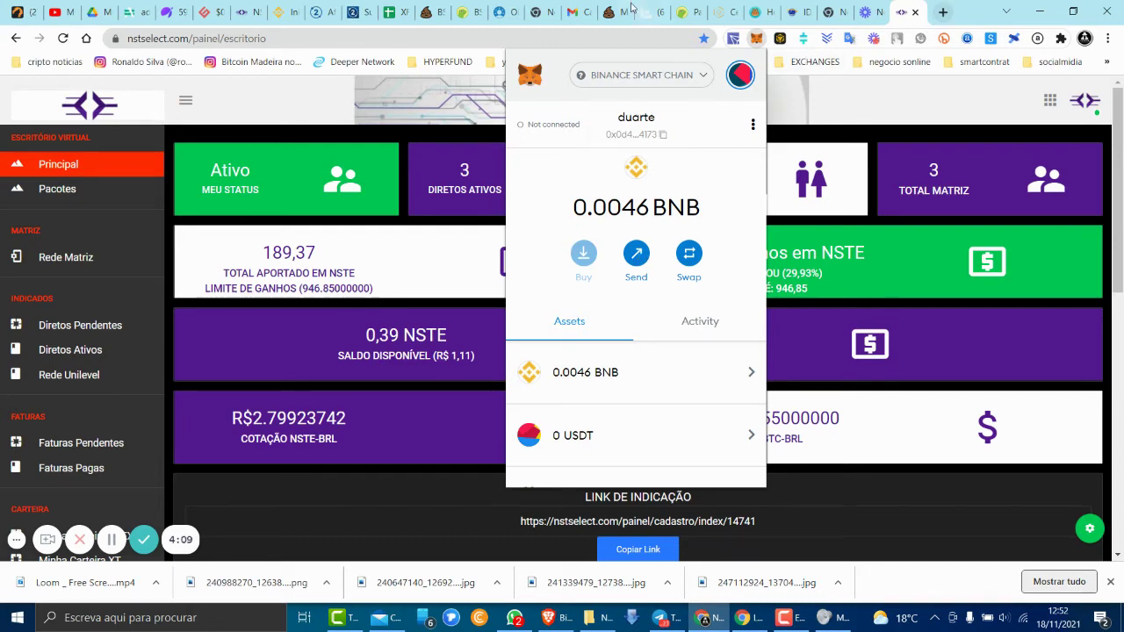
Open poocoin.app's BSC Charts page in a new Chrome tab.
left_click(944, 13)
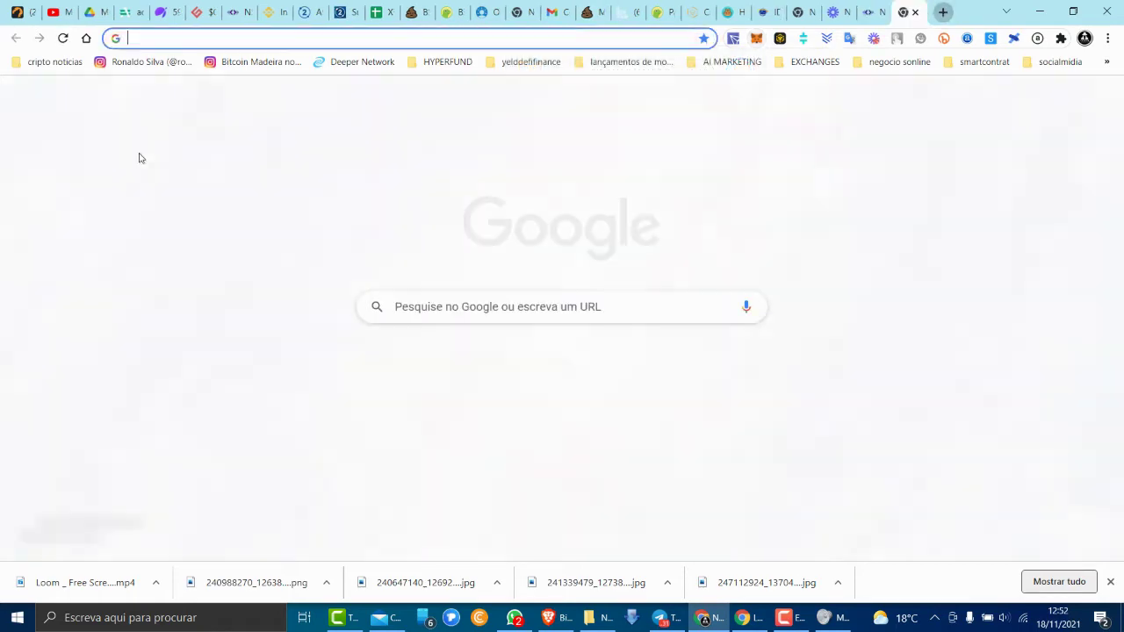
type("p")
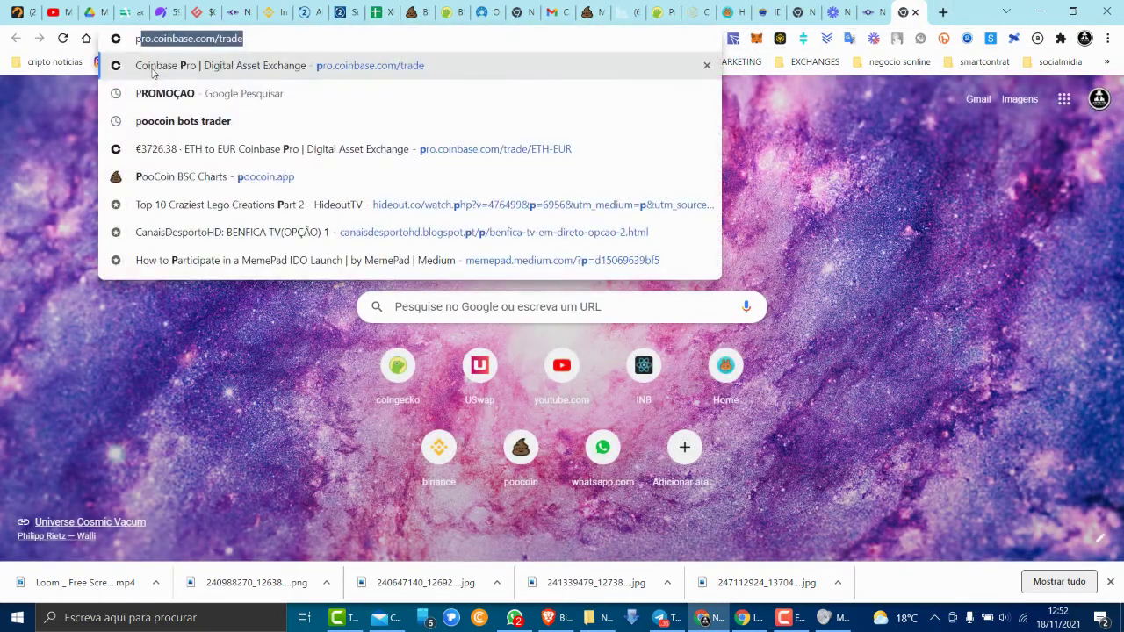
type("oocoin.app")
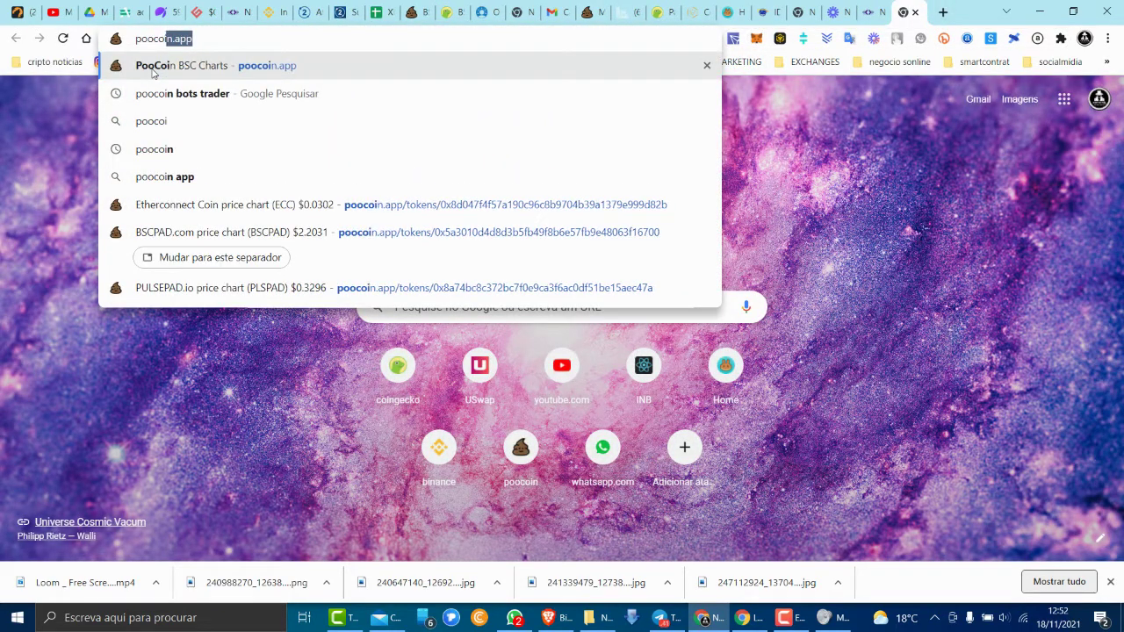
left_click(153, 74)
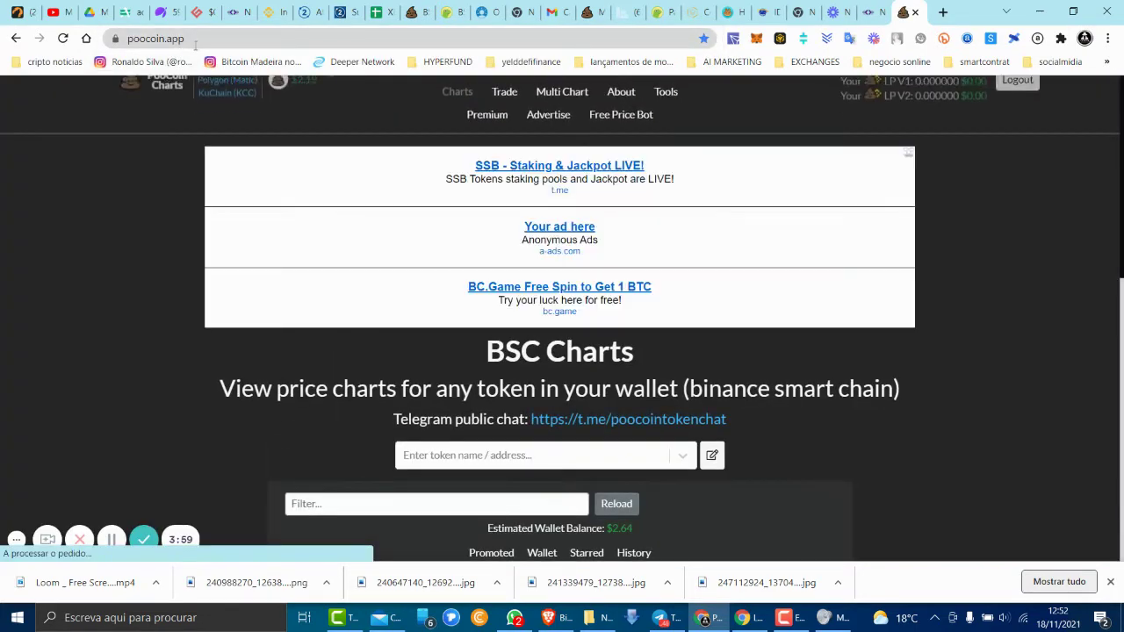
scroll(355, 273, "down", 1)
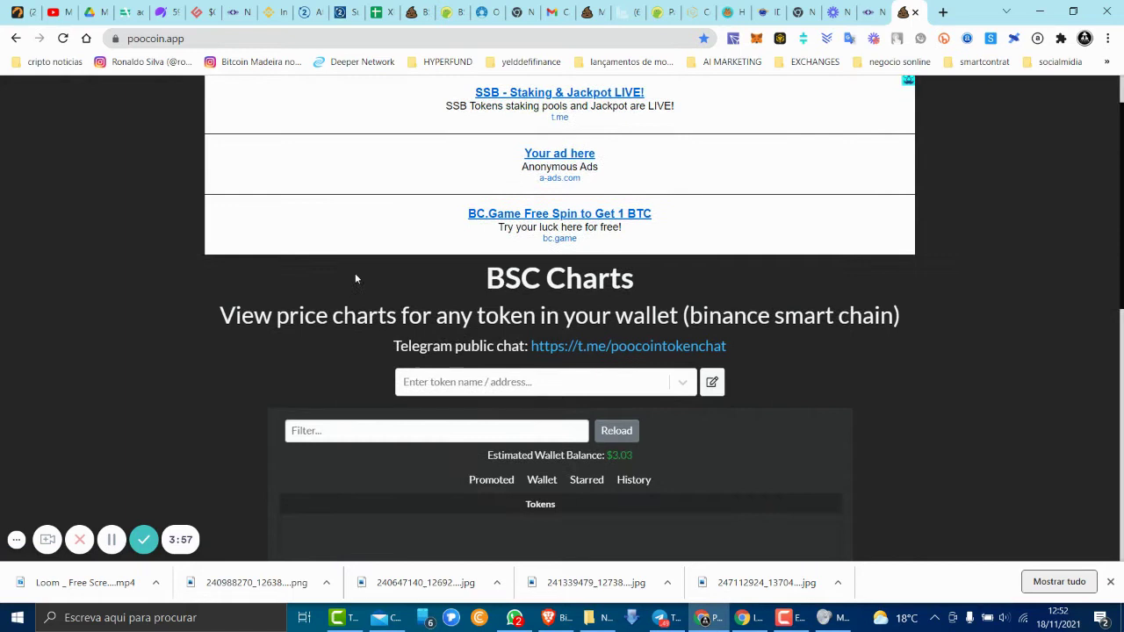
scroll(354, 278, "up", 1)
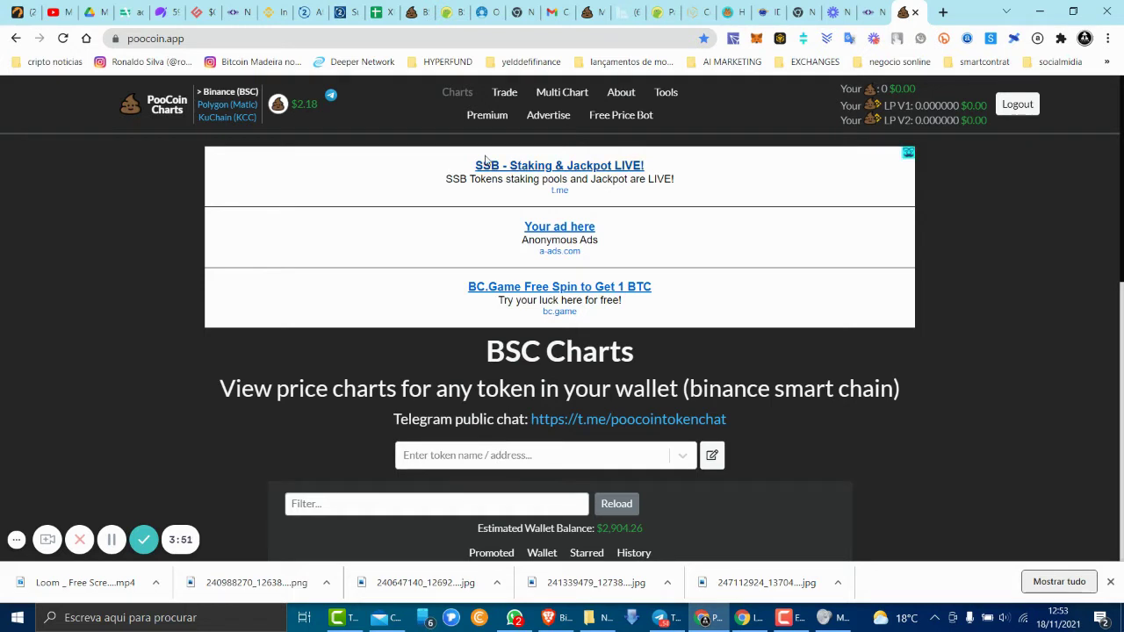
Search CoinGecko for 'nste' and open the NewSolution 2.0 (NSTE) page at US$ 0.501336.
left_click(448, 11)
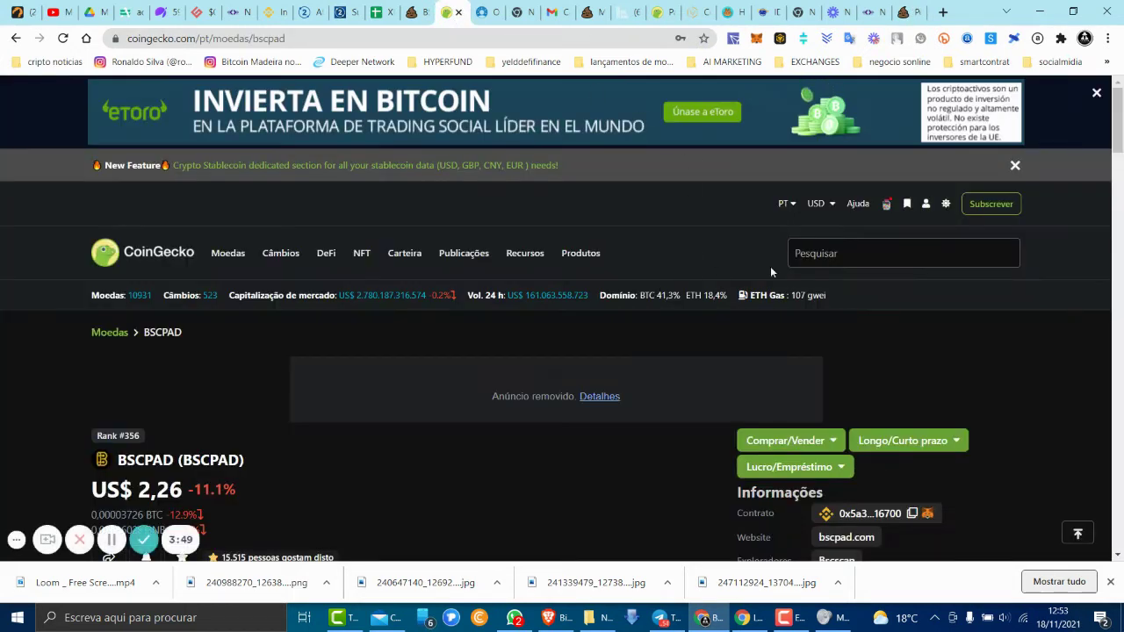
left_click(815, 255)
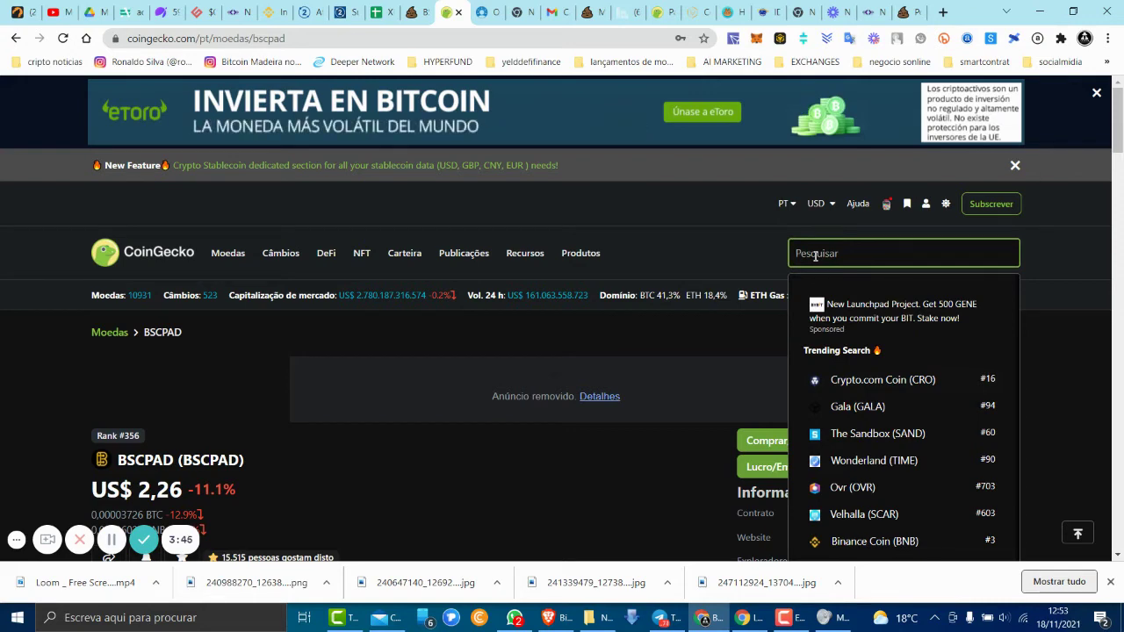
type("nste")
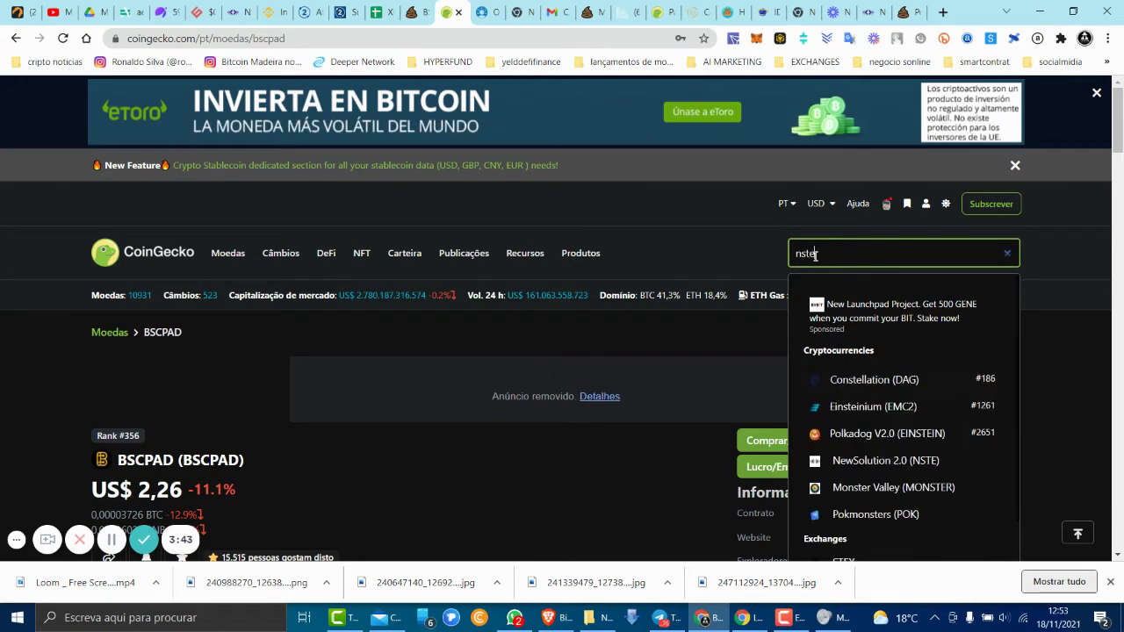
left_click(883, 461)
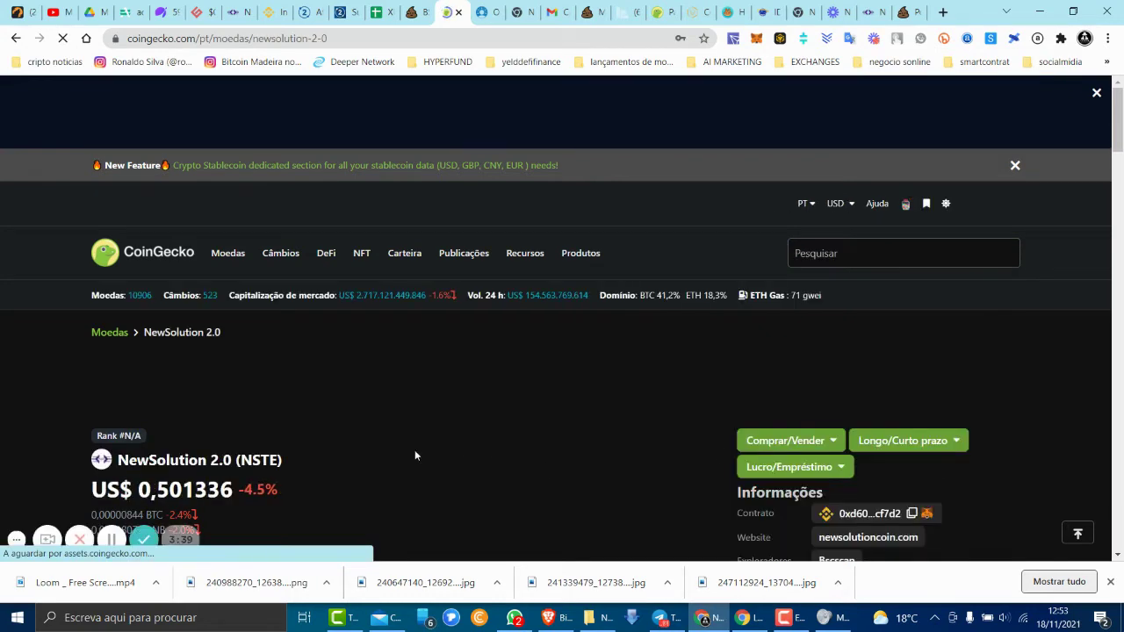
scroll(413, 445, "down", 2)
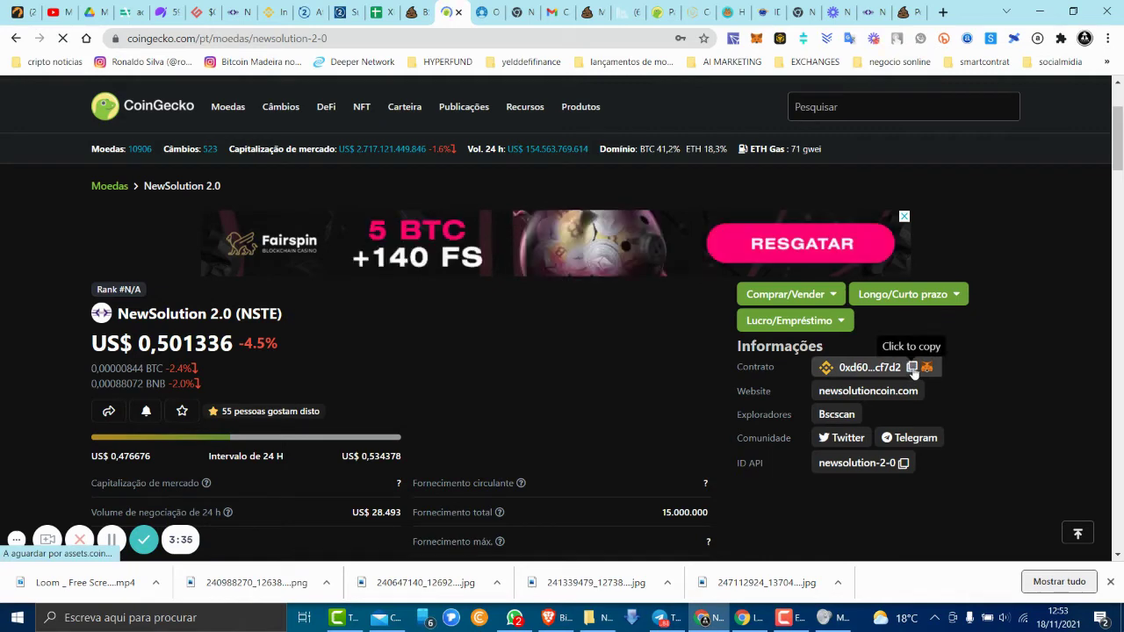
Paste the NST contract into PooCoin's token search and open the NewSolution 2.0 (NST) chart.
left_click(904, 11)
left_click(497, 452)
right_click(497, 452)
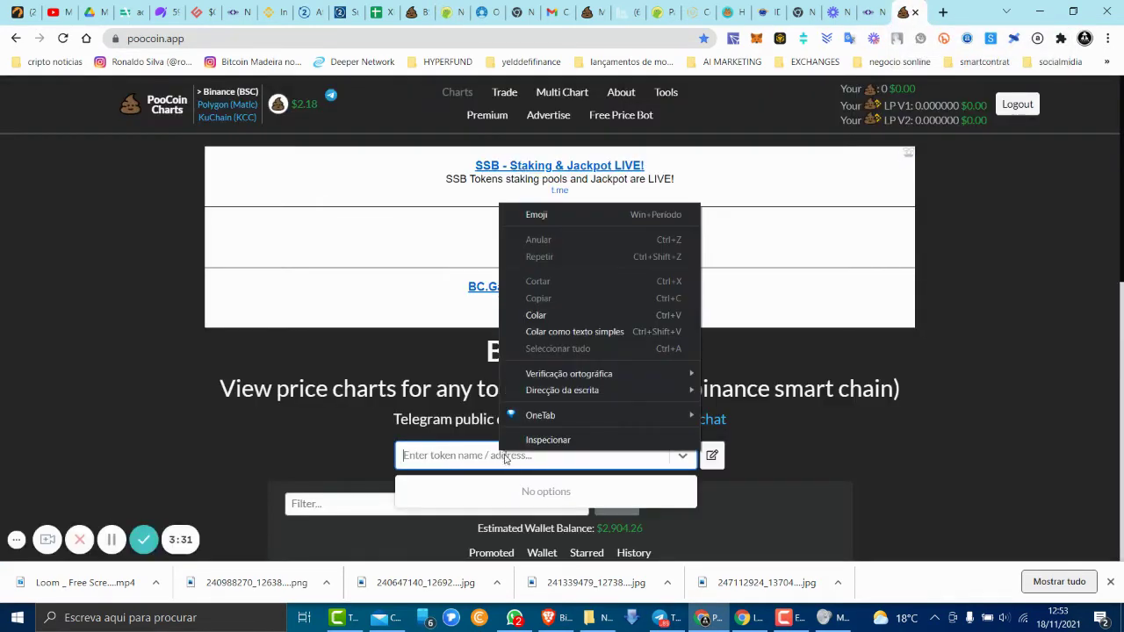
left_click(550, 320)
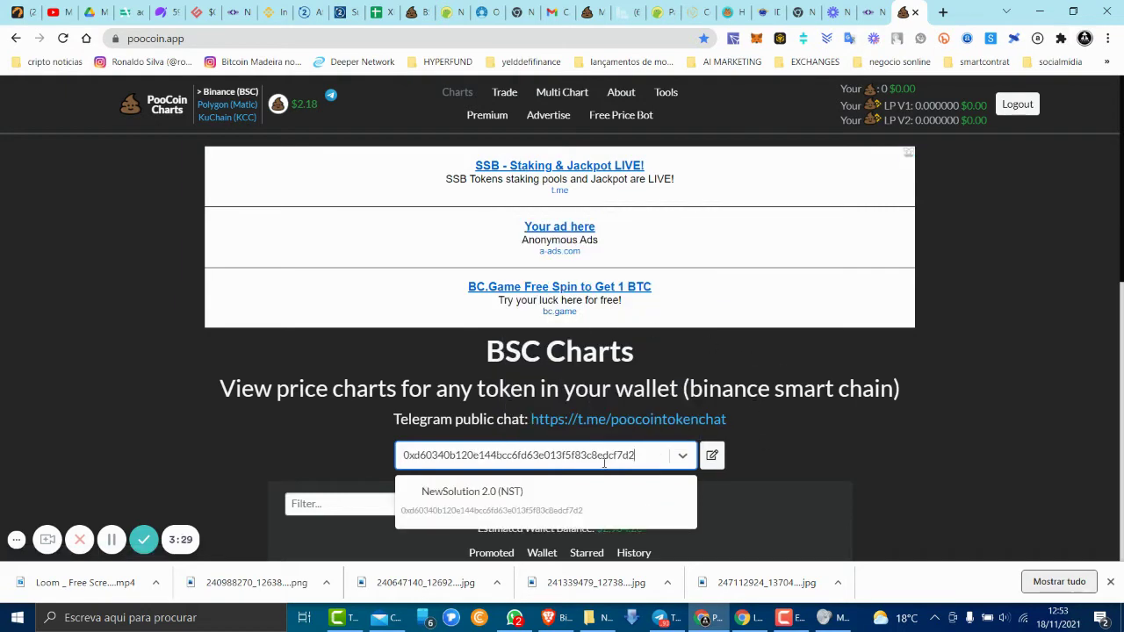
left_click(502, 497)
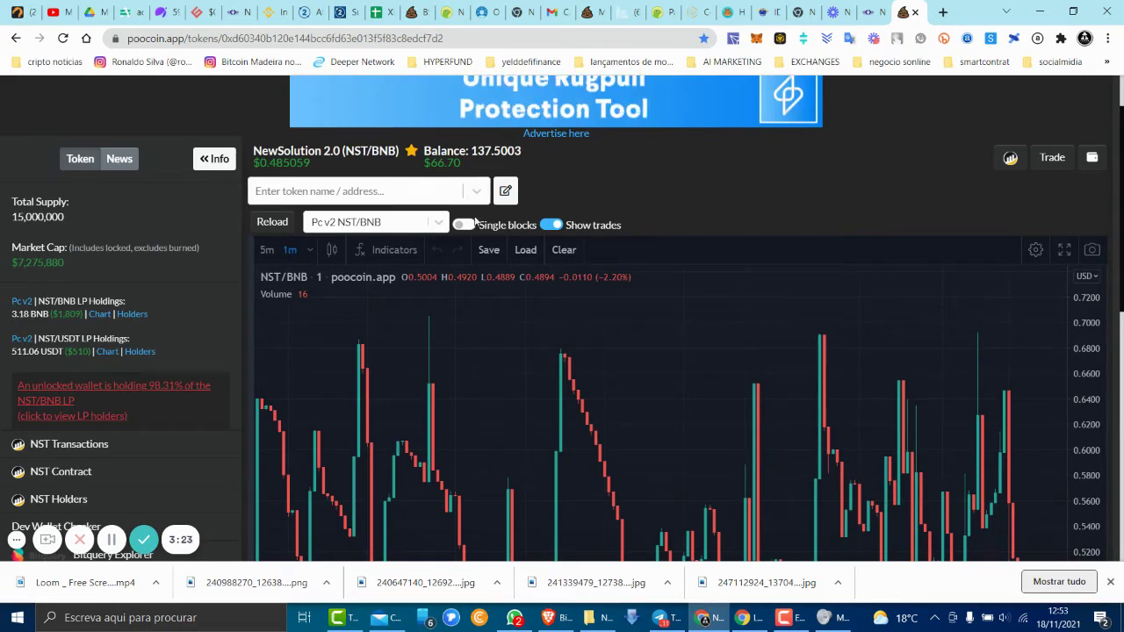
scroll(834, 185, "up", 1)
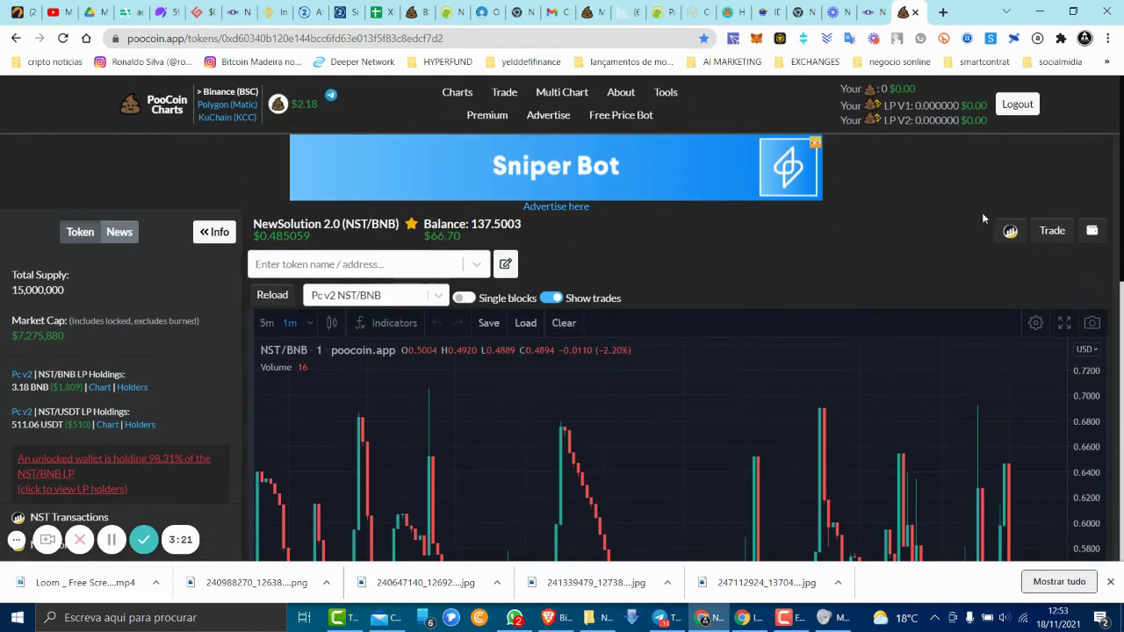
Log out and reconnect PooCoin with Metamask, showing the 137.5003 NST balance.
left_click(1022, 111)
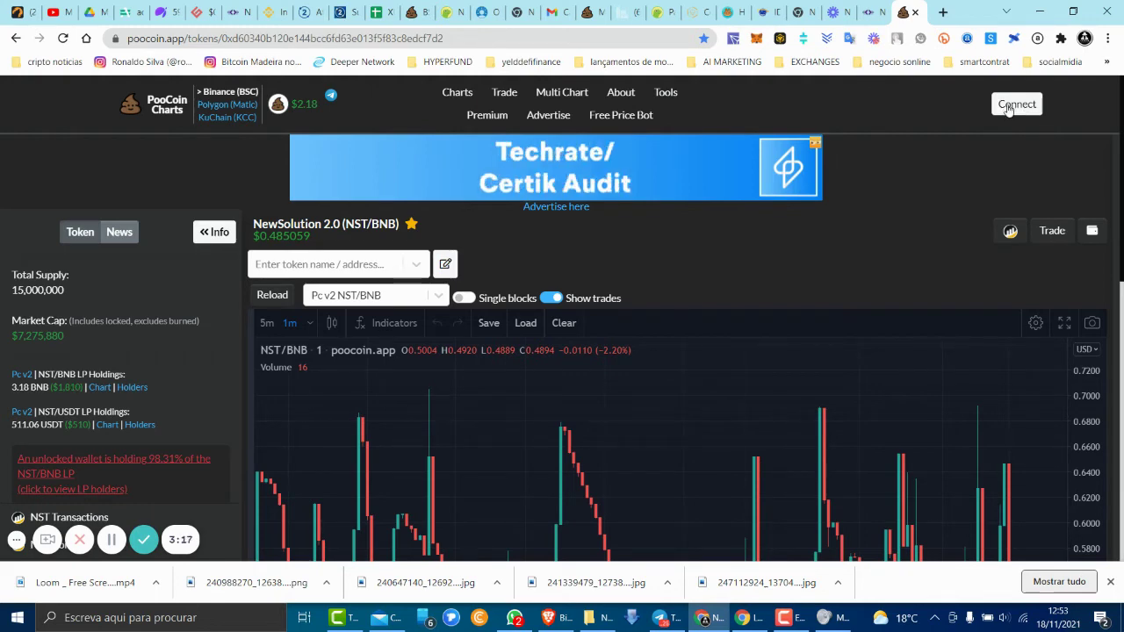
left_click(1012, 106)
left_click(566, 268)
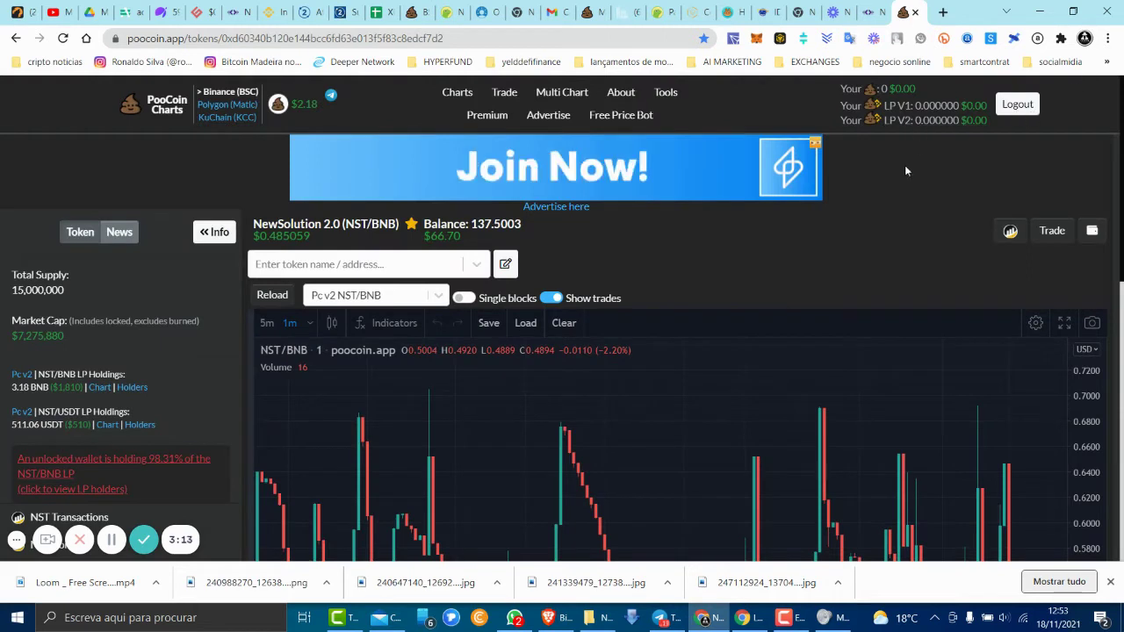
left_click(756, 38)
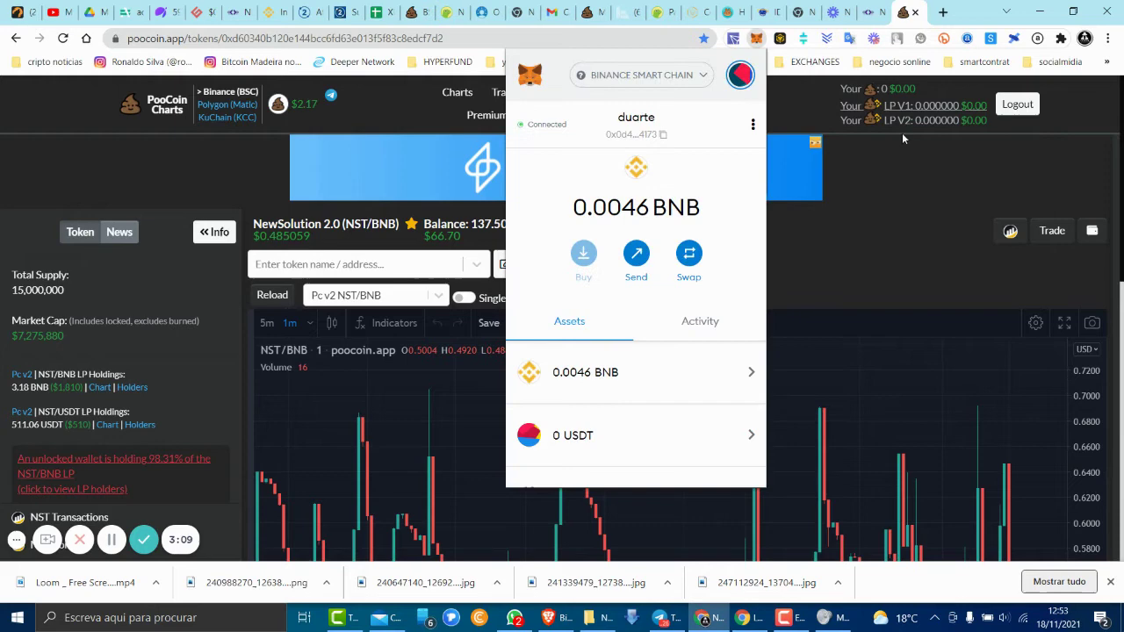
left_click(957, 171)
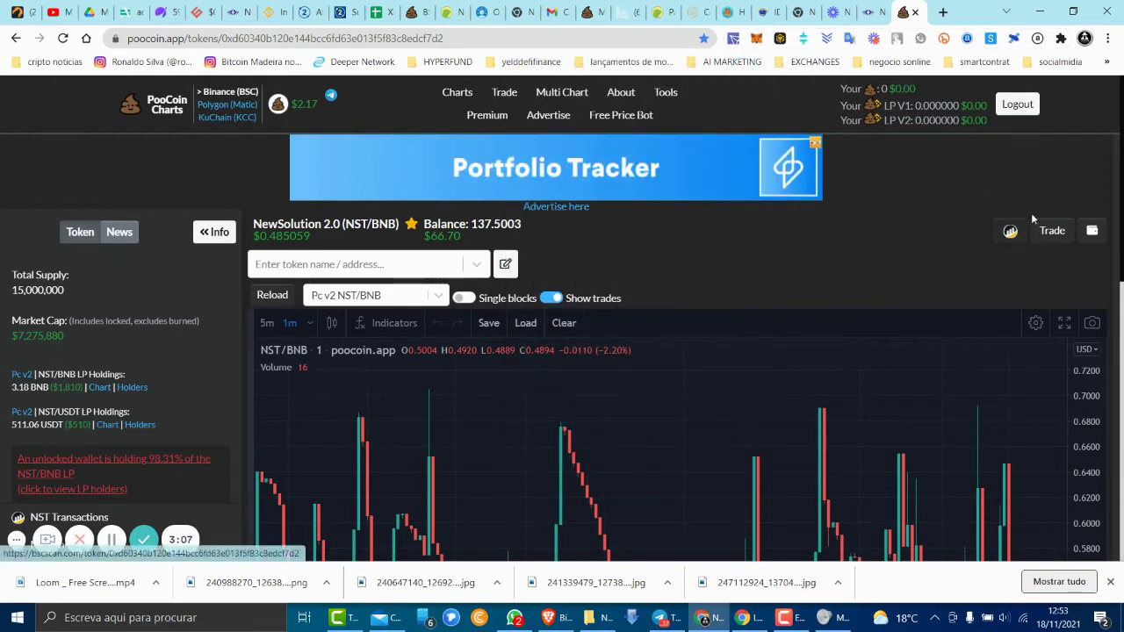
Quote a PooCoin swap of 0.001 BNB, then 30 NST for about 0.0259 BNB.
left_click(1051, 235)
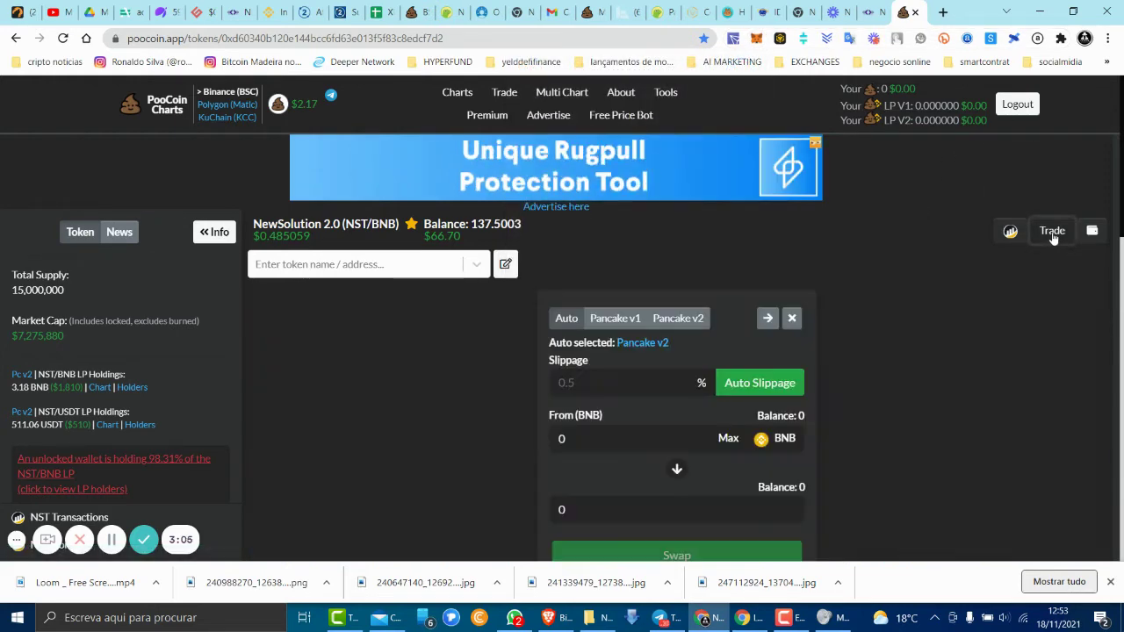
scroll(908, 252, "down", 1)
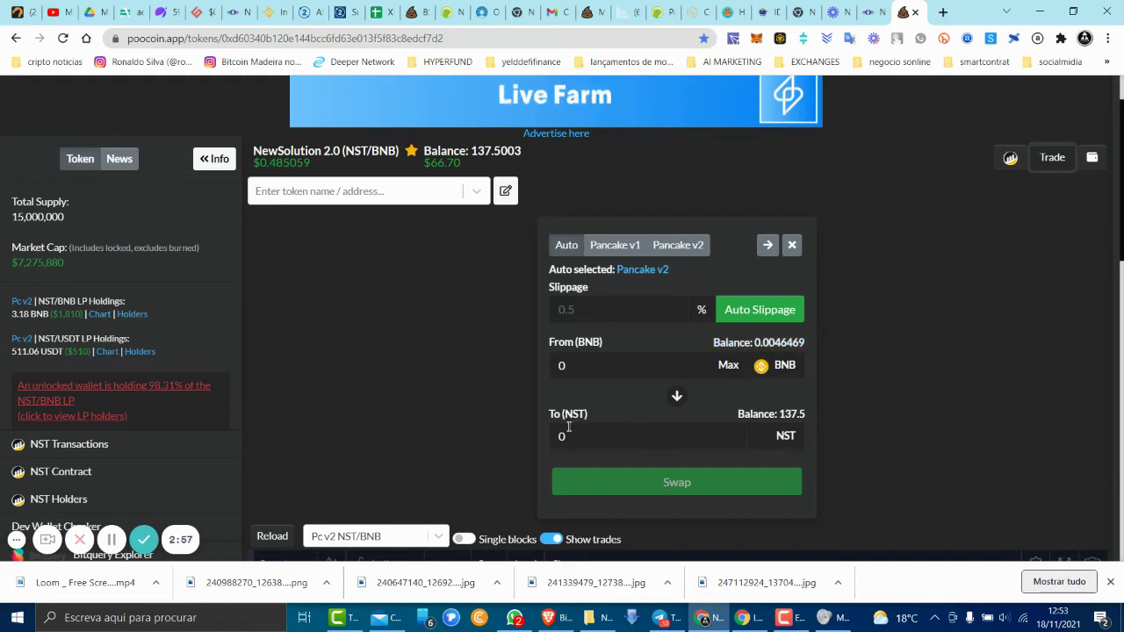
left_click(726, 368)
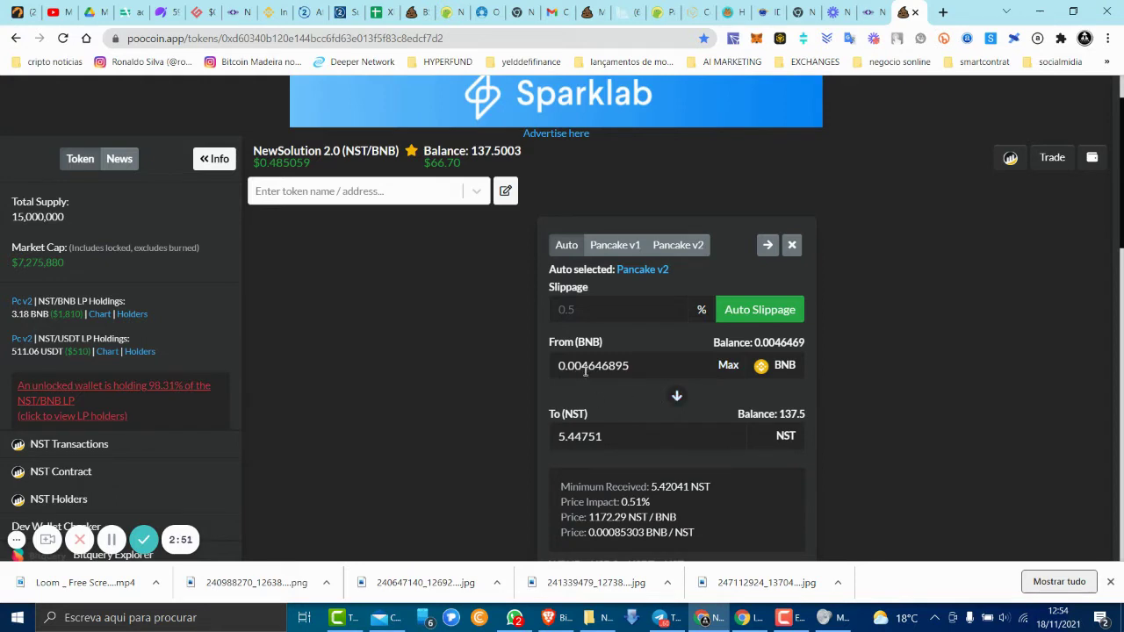
left_click_drag(585, 369, 703, 370)
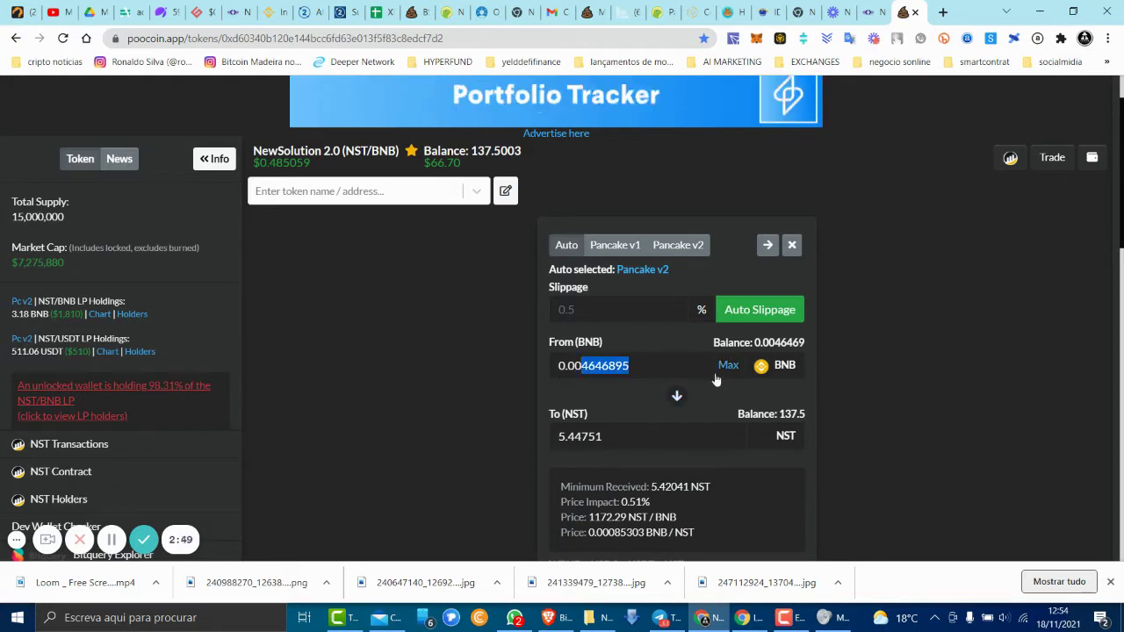
type("1")
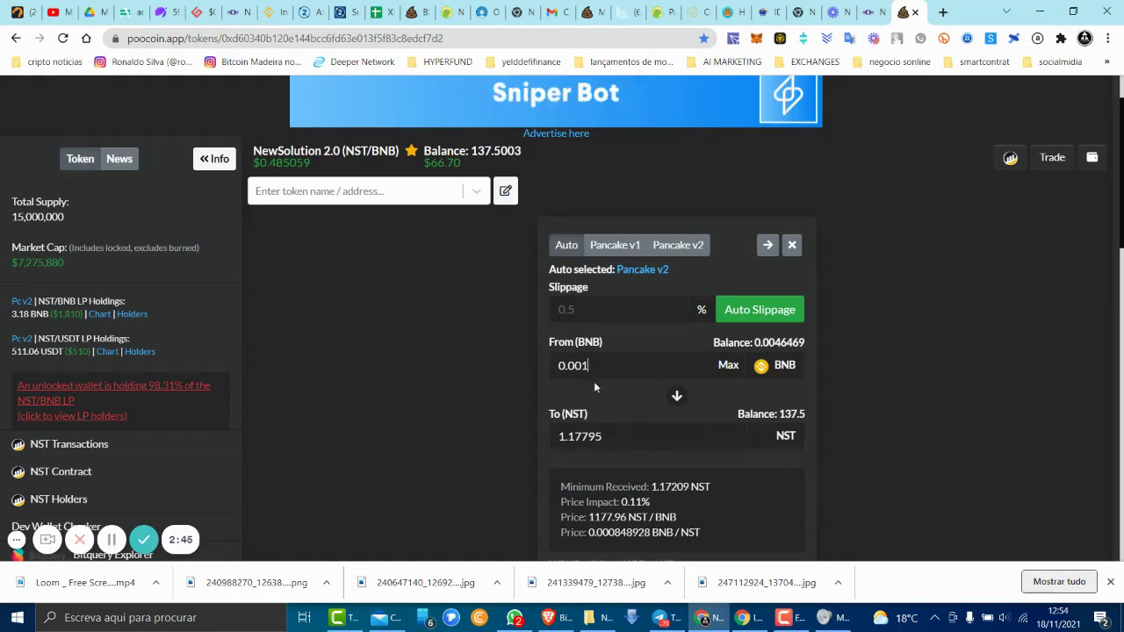
left_click_drag(618, 434, 411, 425)
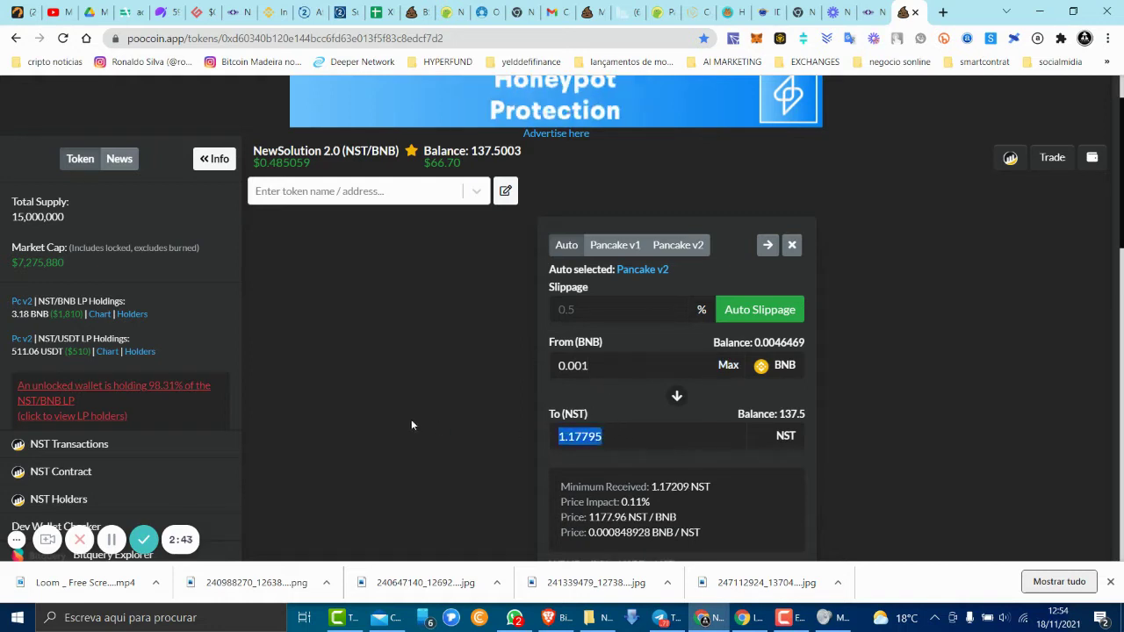
type("30")
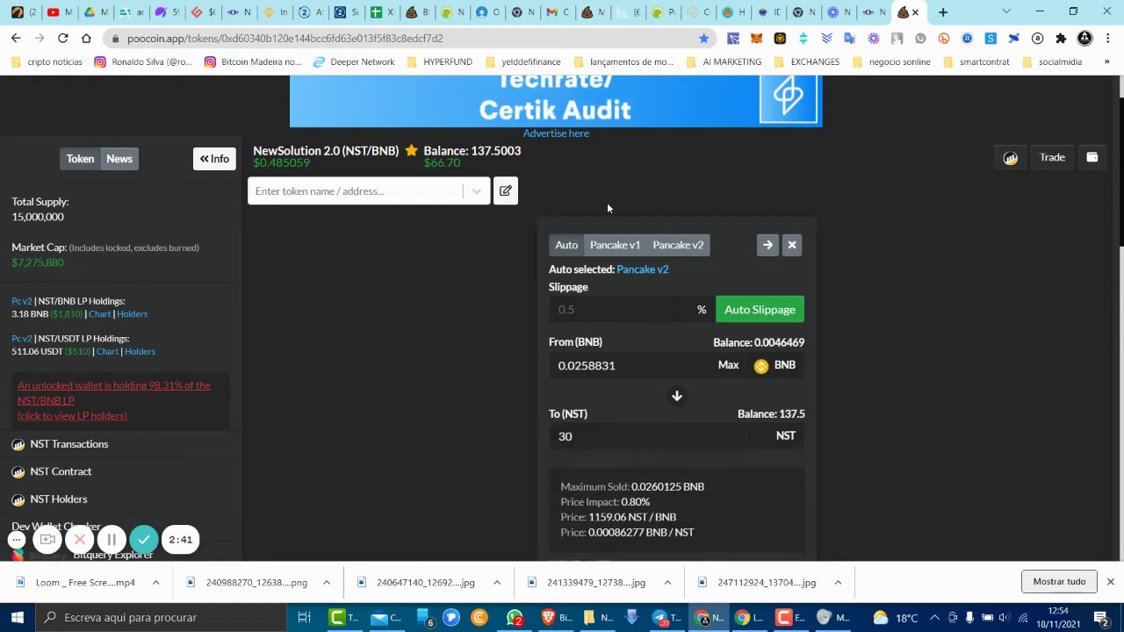
left_click(872, 12)
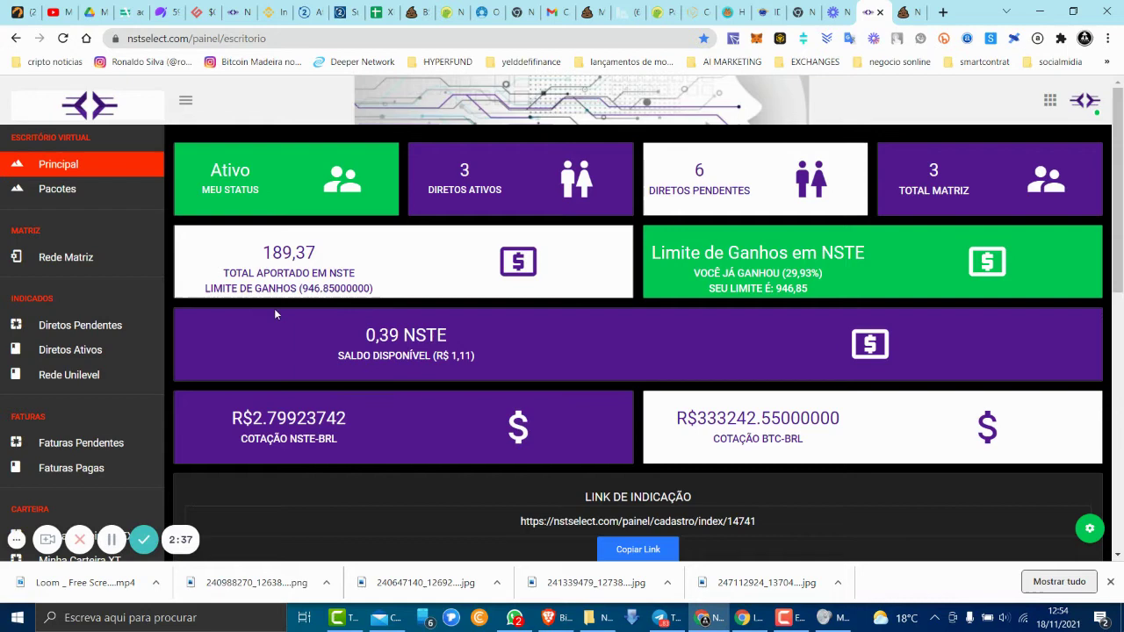
Buy the Plano Personal package with a 220 NST contribution, creating a pending invoice.
left_click(54, 190)
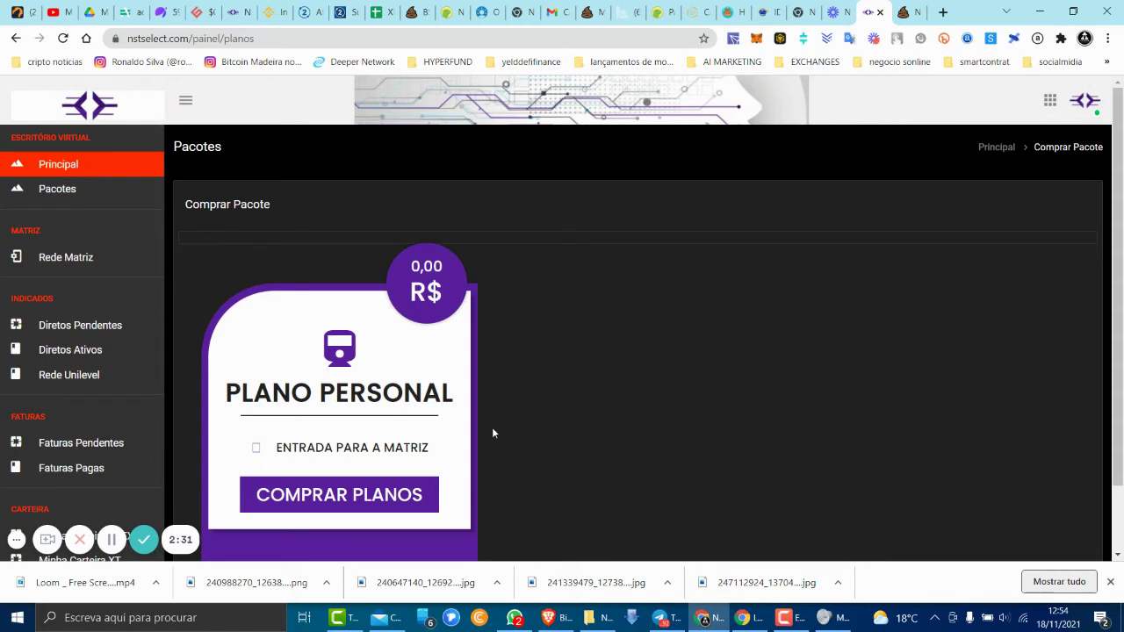
scroll(389, 464, "down", 1)
scroll(389, 464, "up", 1)
left_click(351, 504)
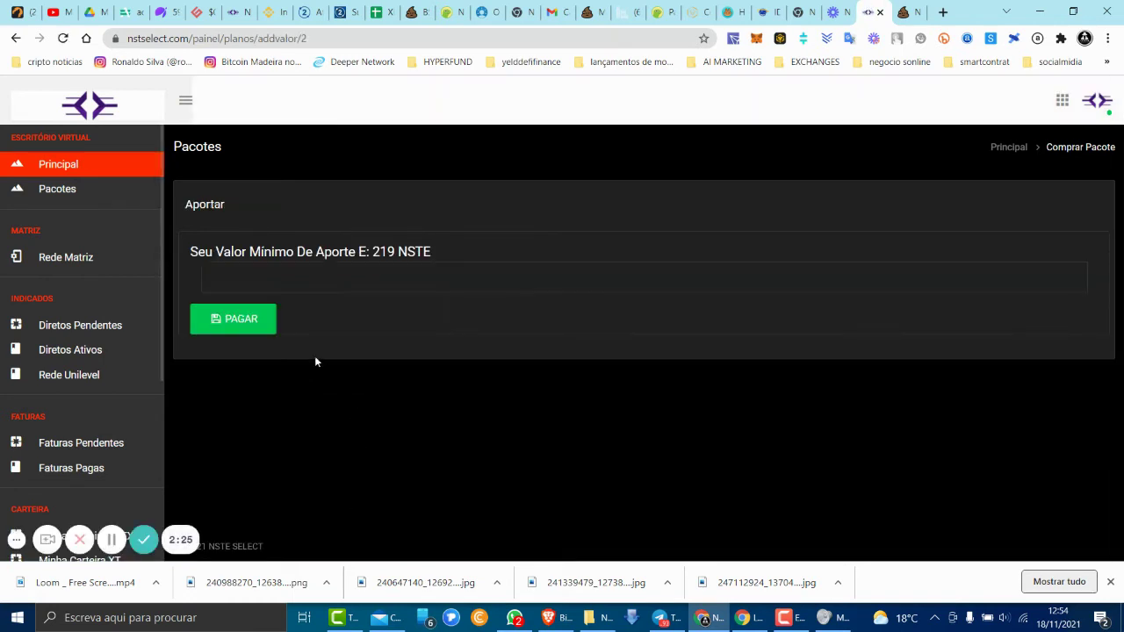
left_click(351, 279)
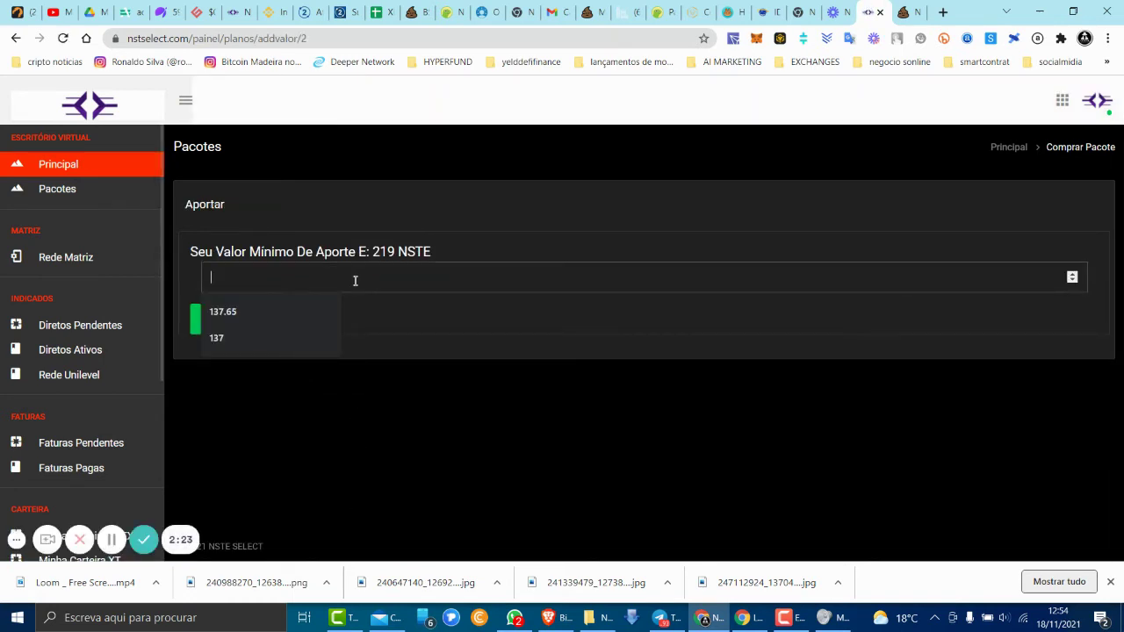
type("1")
type("00")
left_click(254, 329)
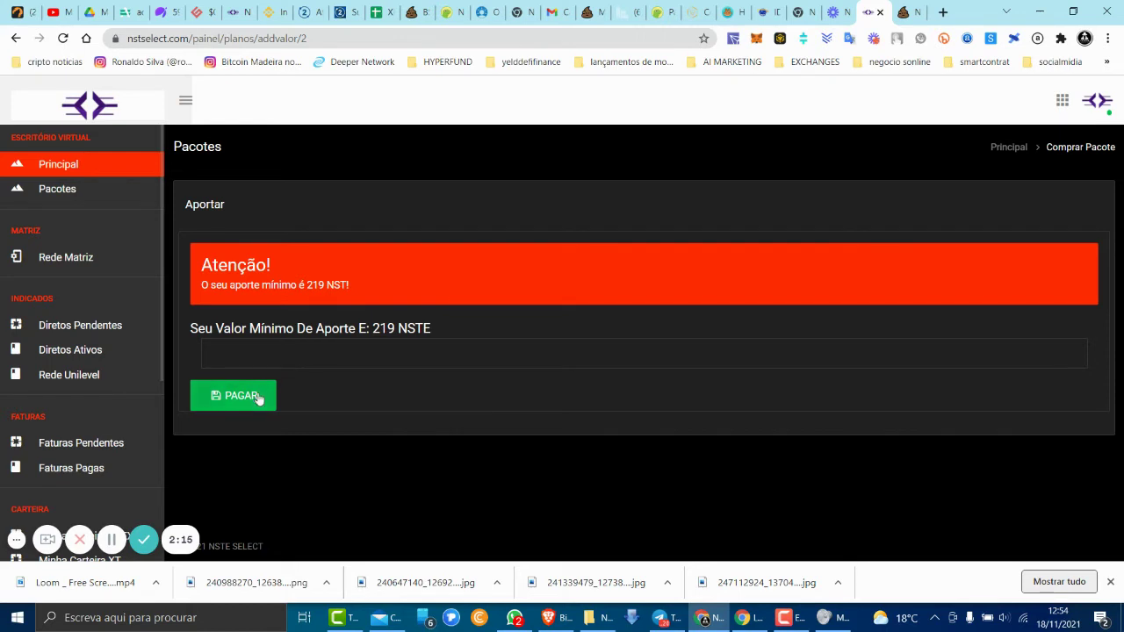
left_click(256, 356)
type("220")
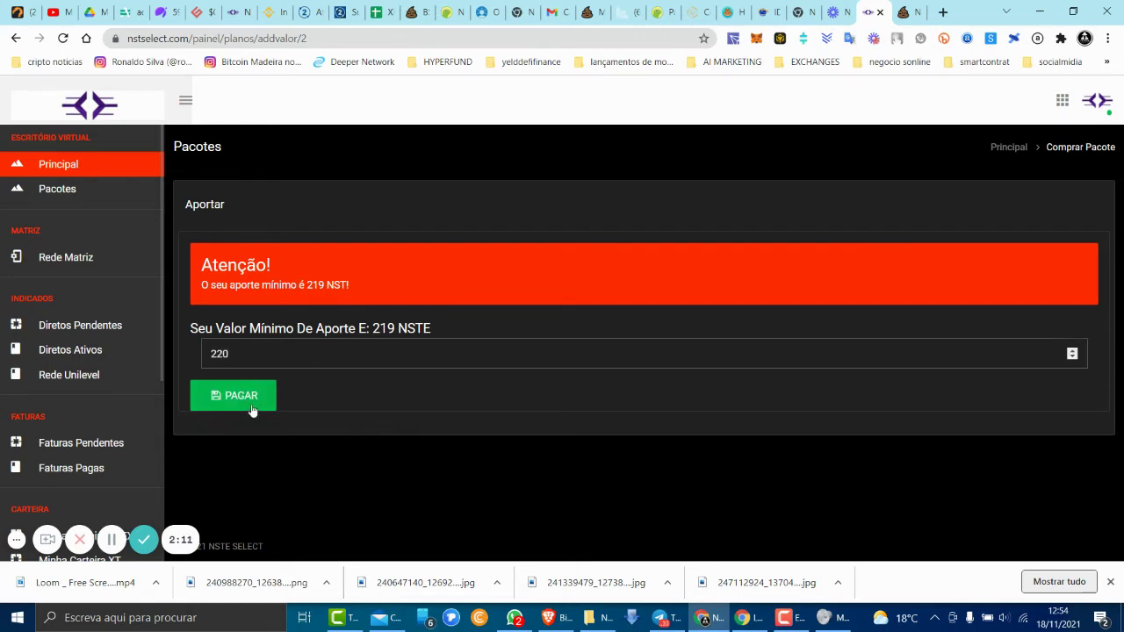
left_click(251, 404)
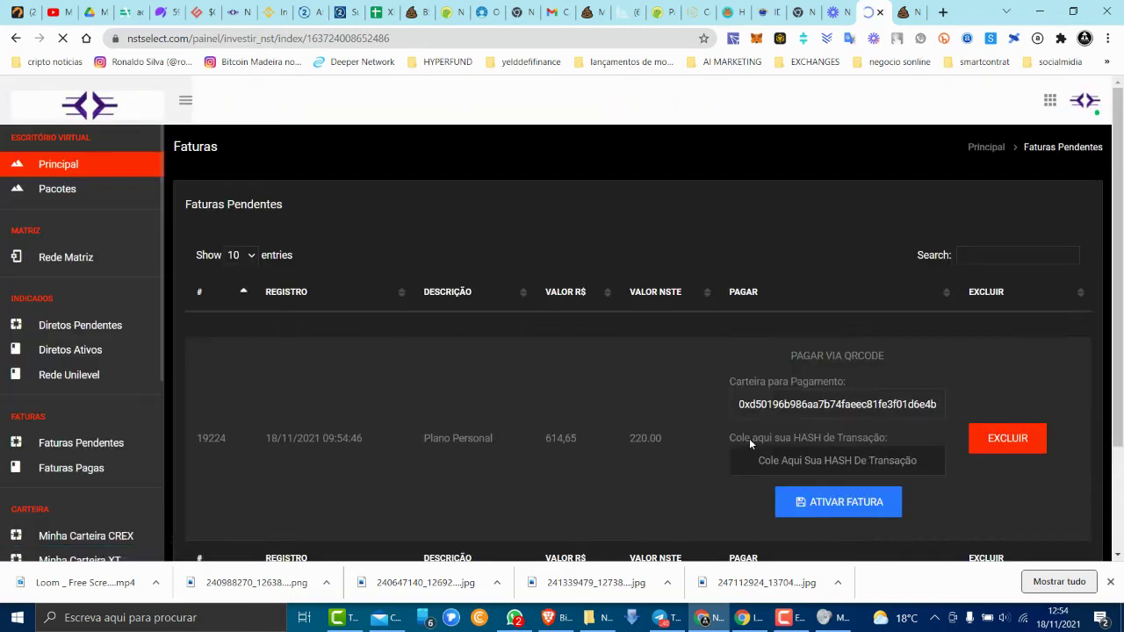
Copy the invoice's payment wallet address.
scroll(638, 420, "down", 1)
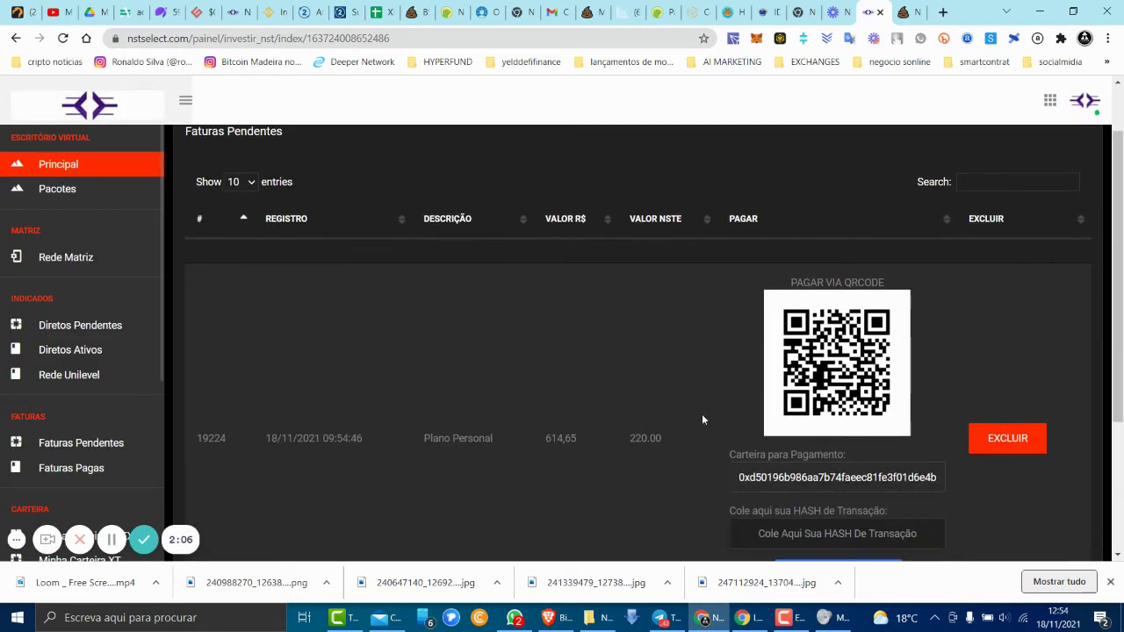
double_click(862, 478)
right_click(867, 477)
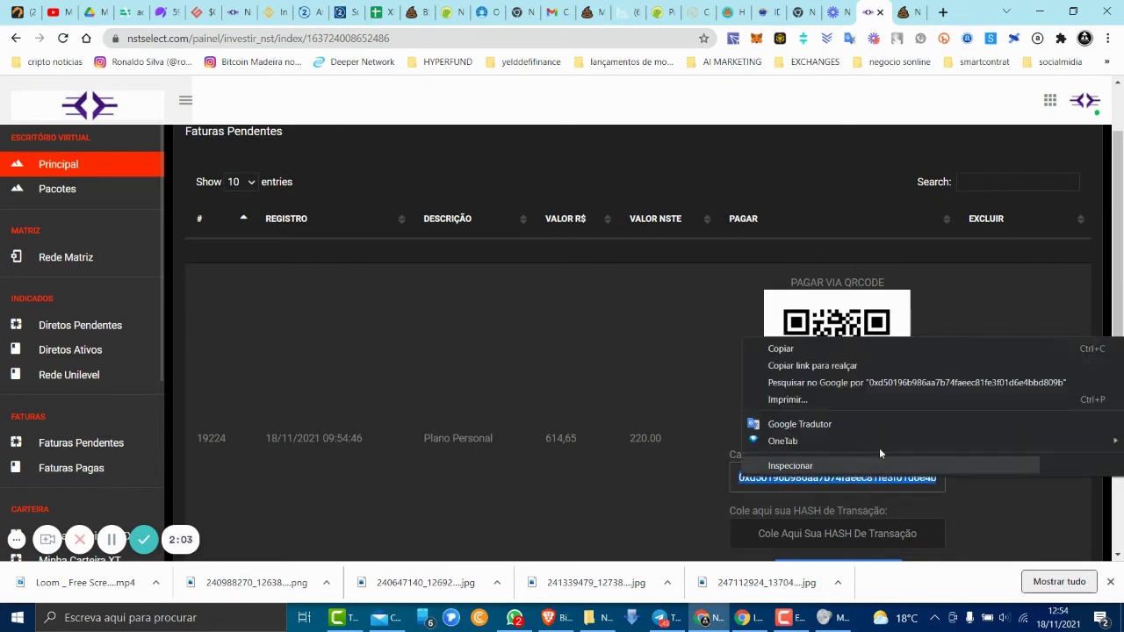
left_click(803, 348)
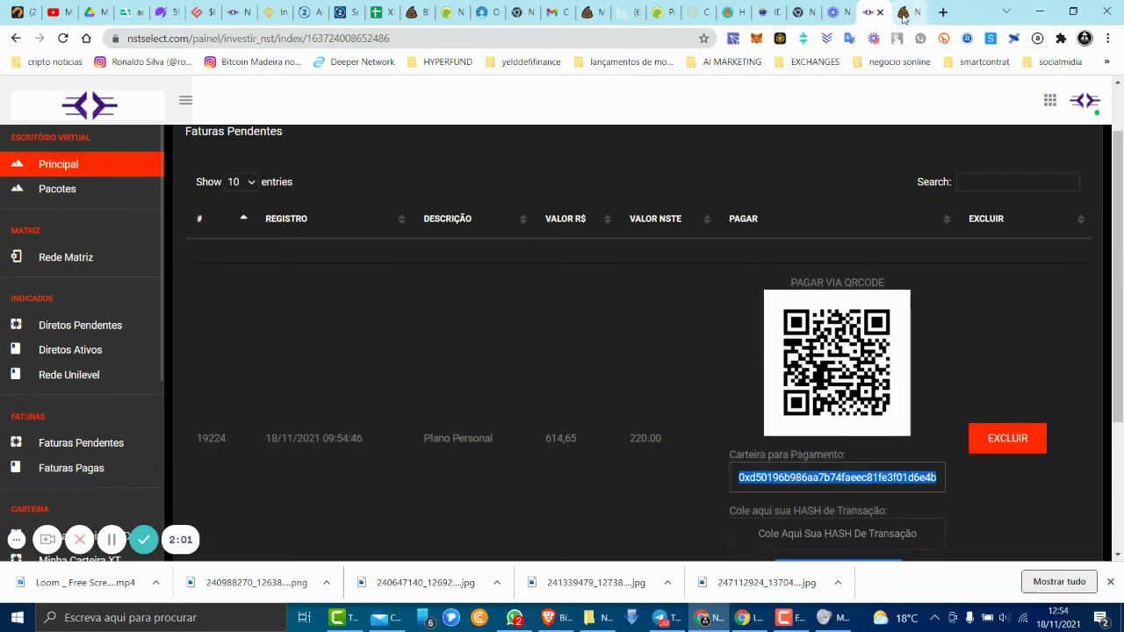
Try 220 NST (insufficient BNB), then set PooCoin's swap to 1 NST for about 0.00085 BNB.
left_click(890, 20)
double_click(615, 432)
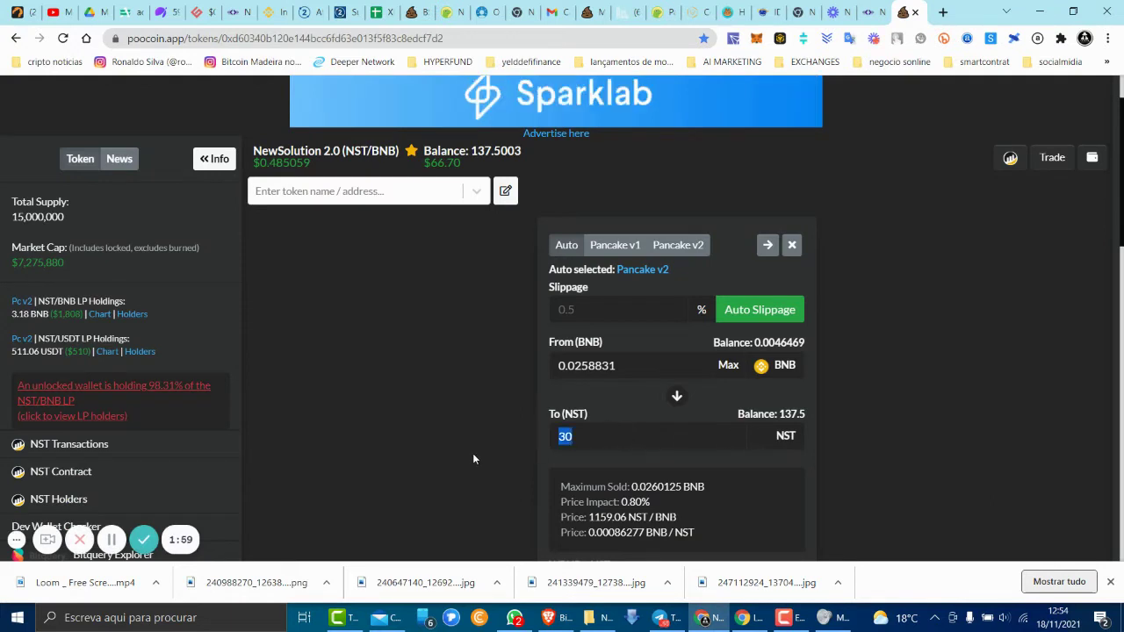
type("2")
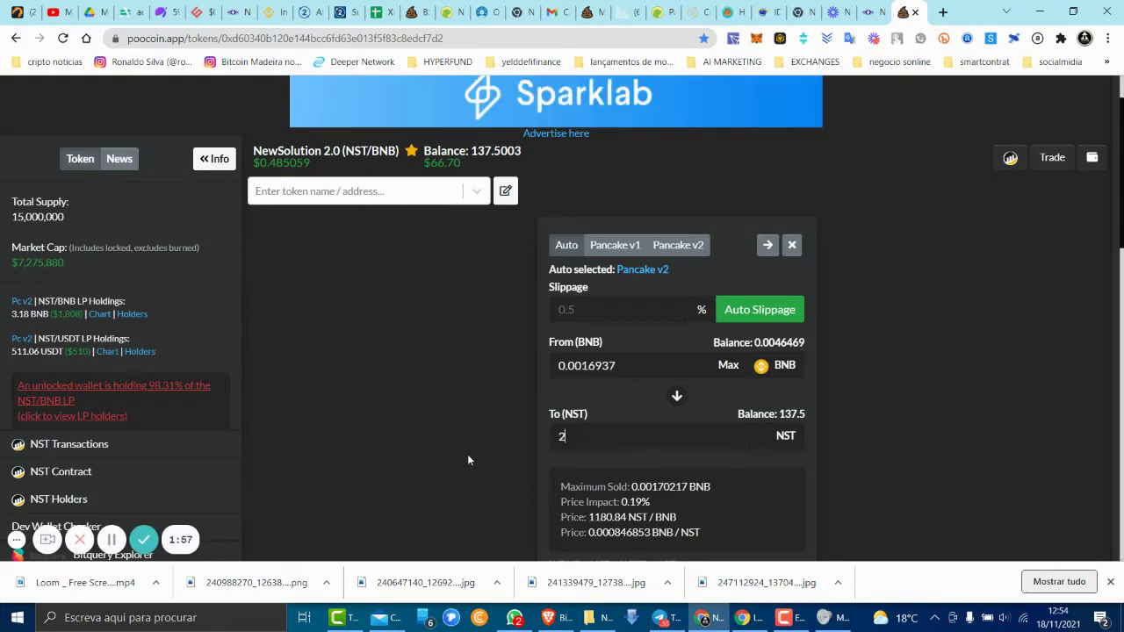
type("20")
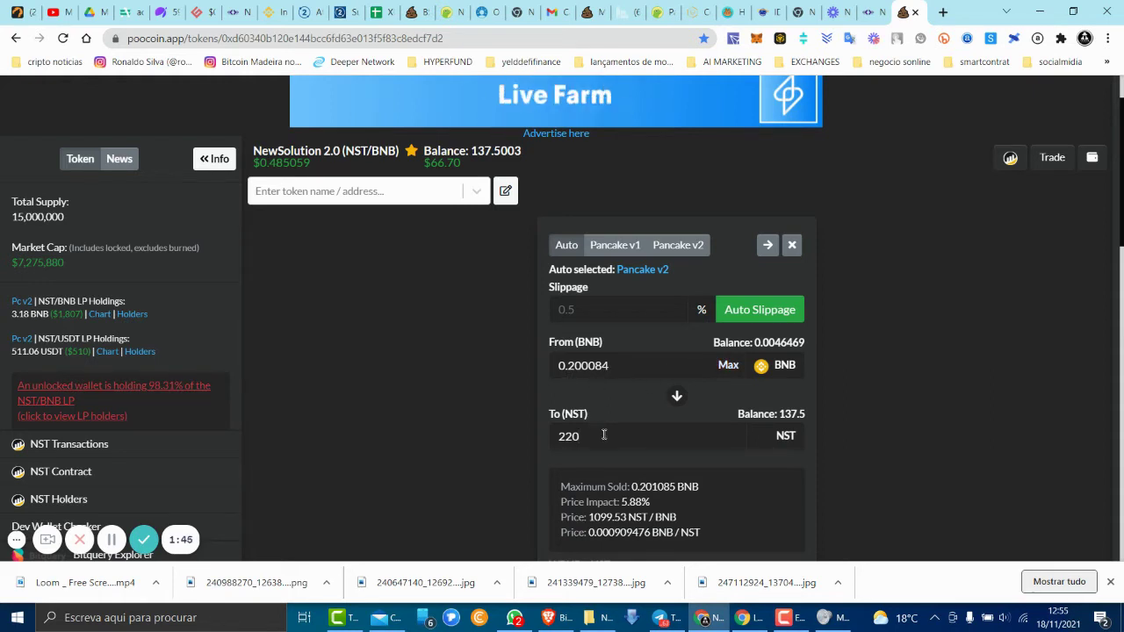
scroll(638, 456, "down", 1)
left_click_drag(597, 364, 542, 364)
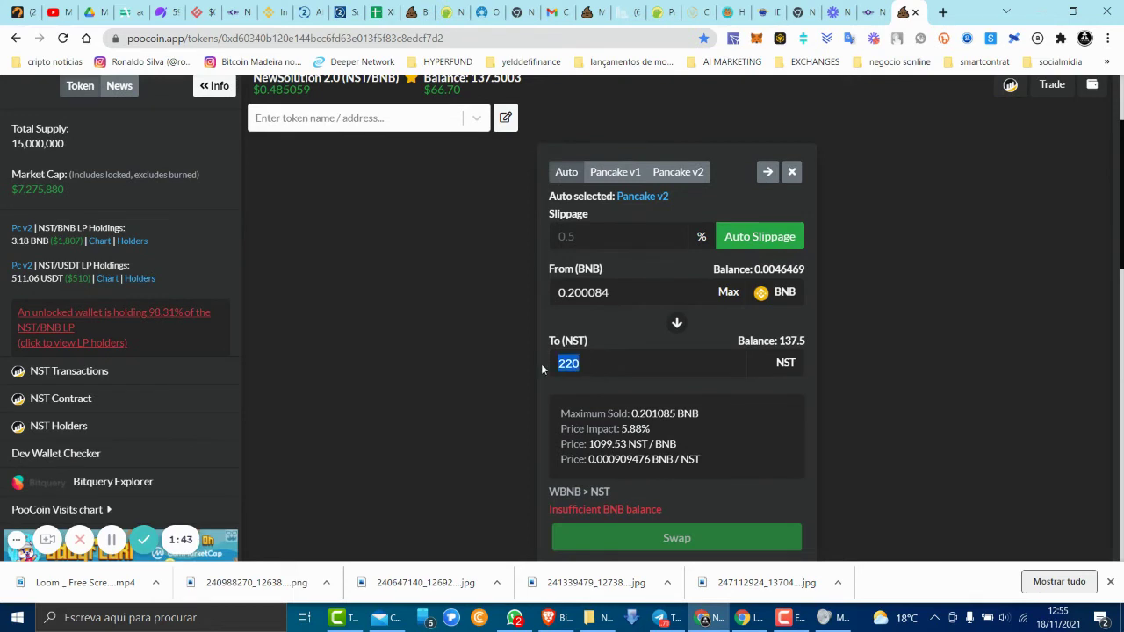
type("1")
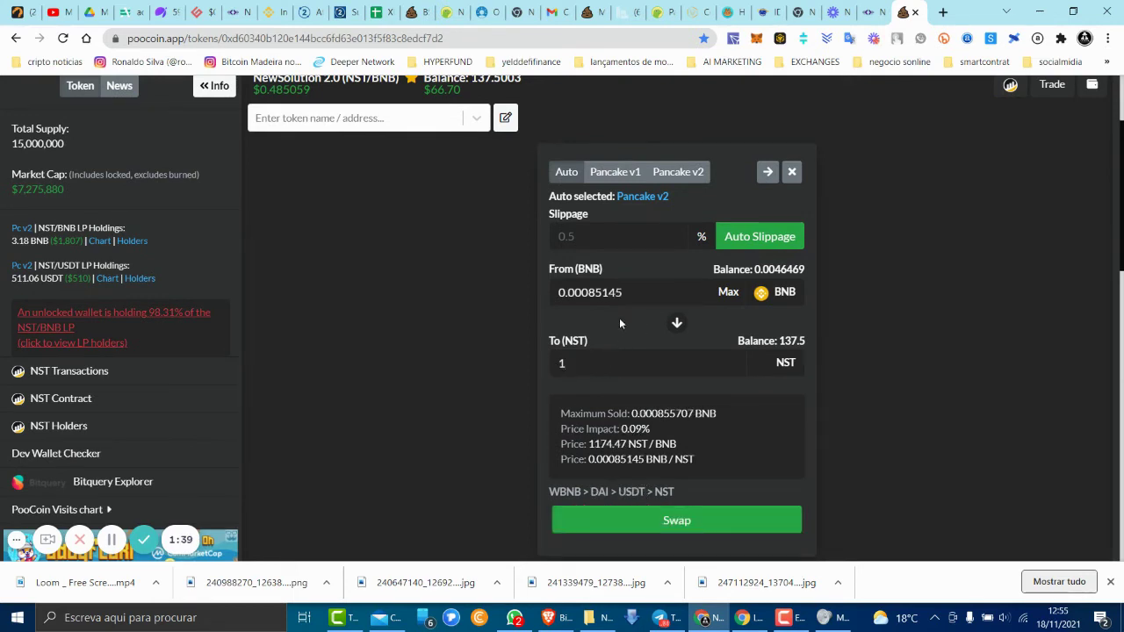
left_click(592, 369)
Confirm the 1 NST swap in MetaMask and find about 138.50 NST in its assets.
left_click(656, 517)
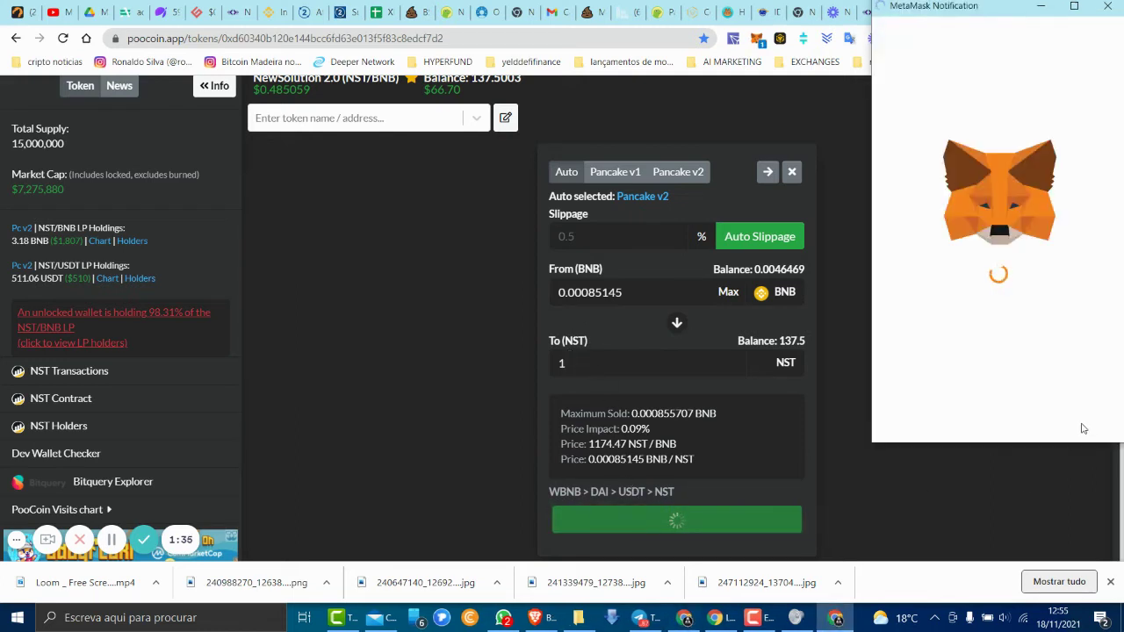
left_click(1046, 411)
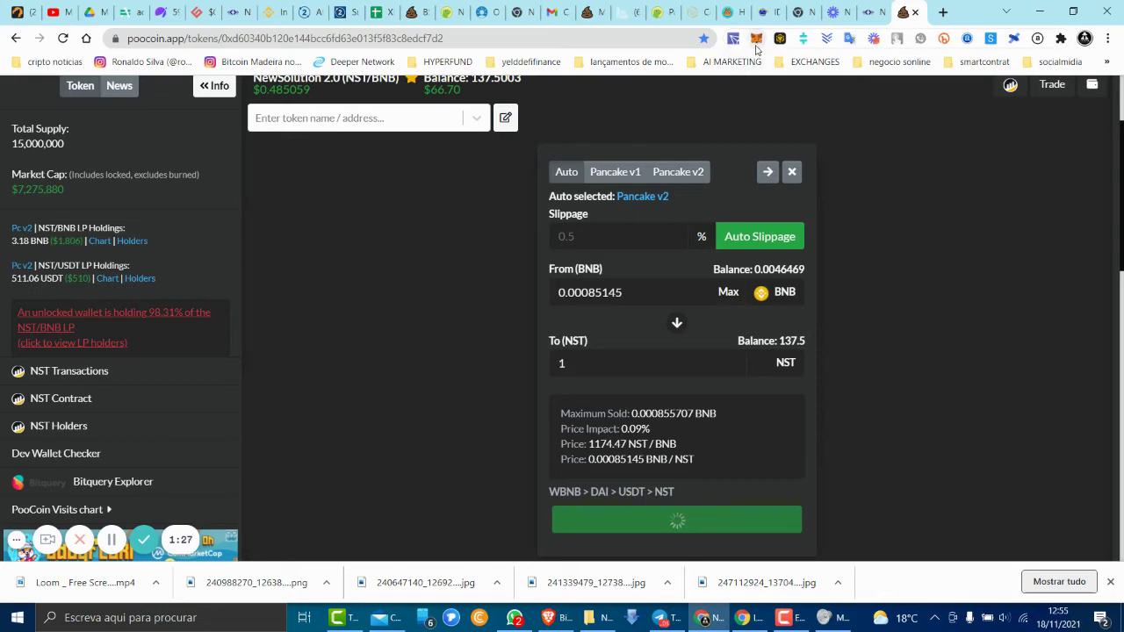
left_click(756, 39)
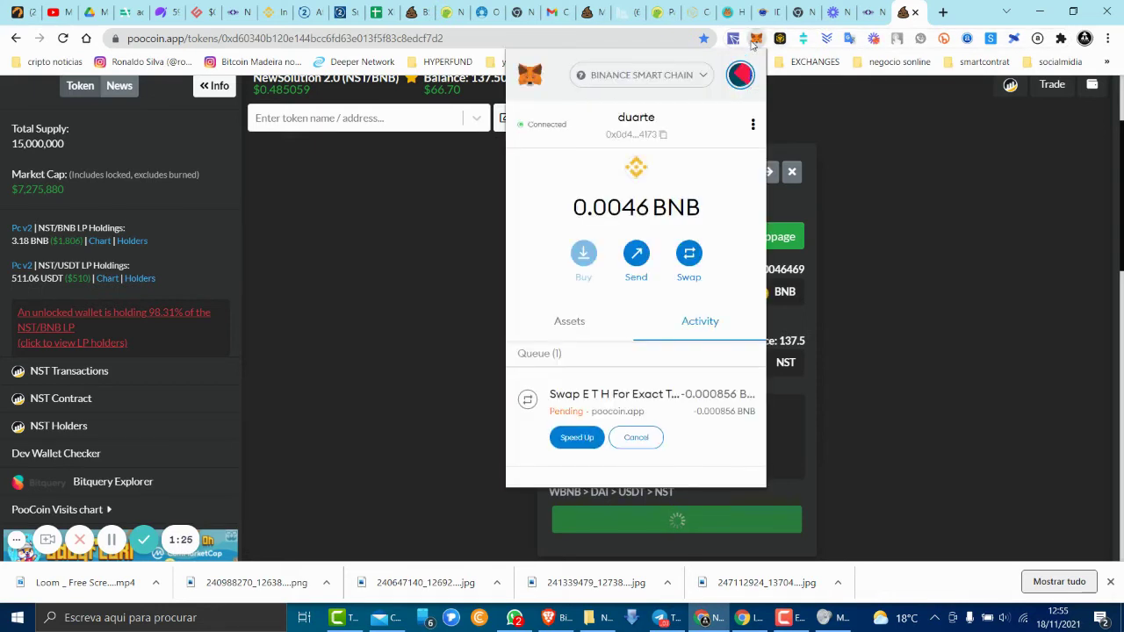
left_click(568, 324)
scroll(571, 330, "down", 5)
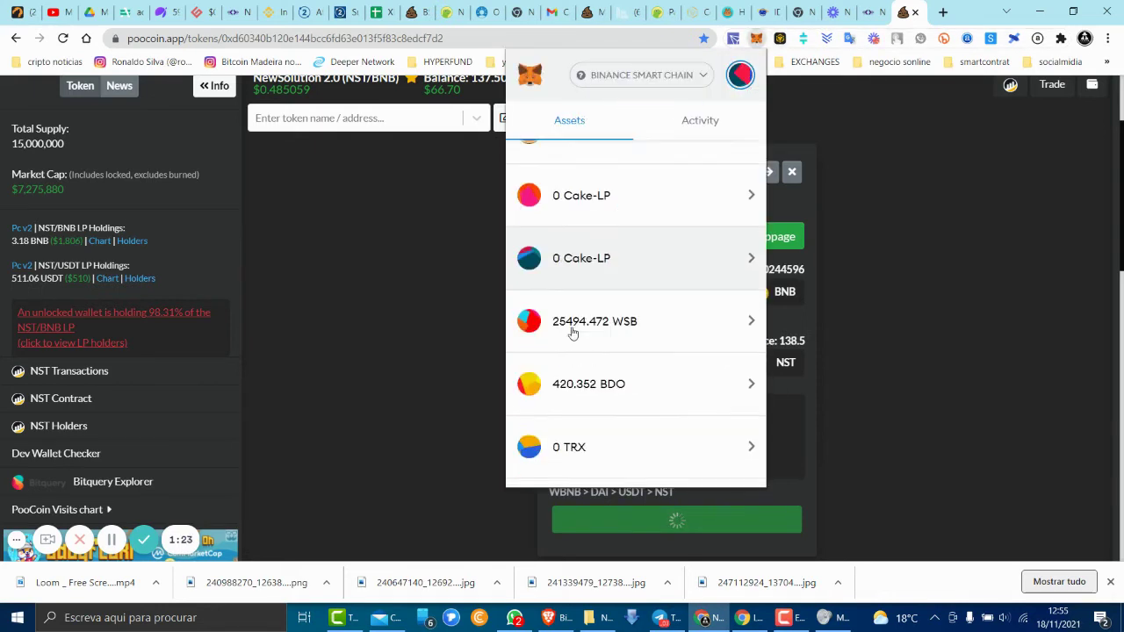
scroll(573, 338, "down", 5)
scroll(576, 369, "down", 5)
scroll(593, 400, "down", 5)
scroll(604, 413, "down", 5)
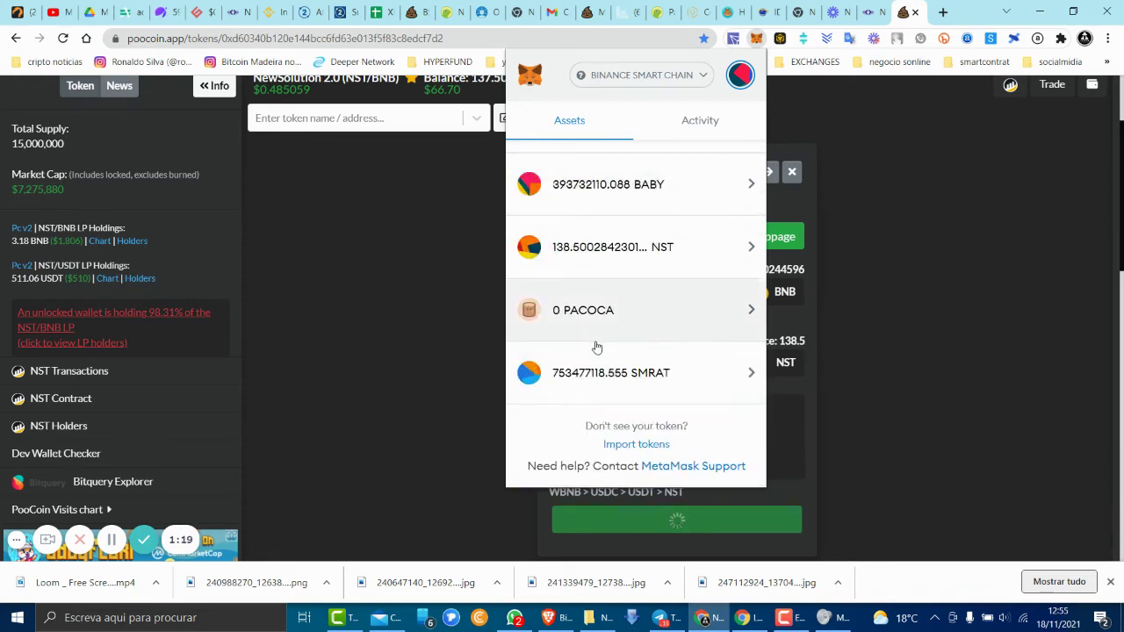
scroll(595, 347, "up", 1)
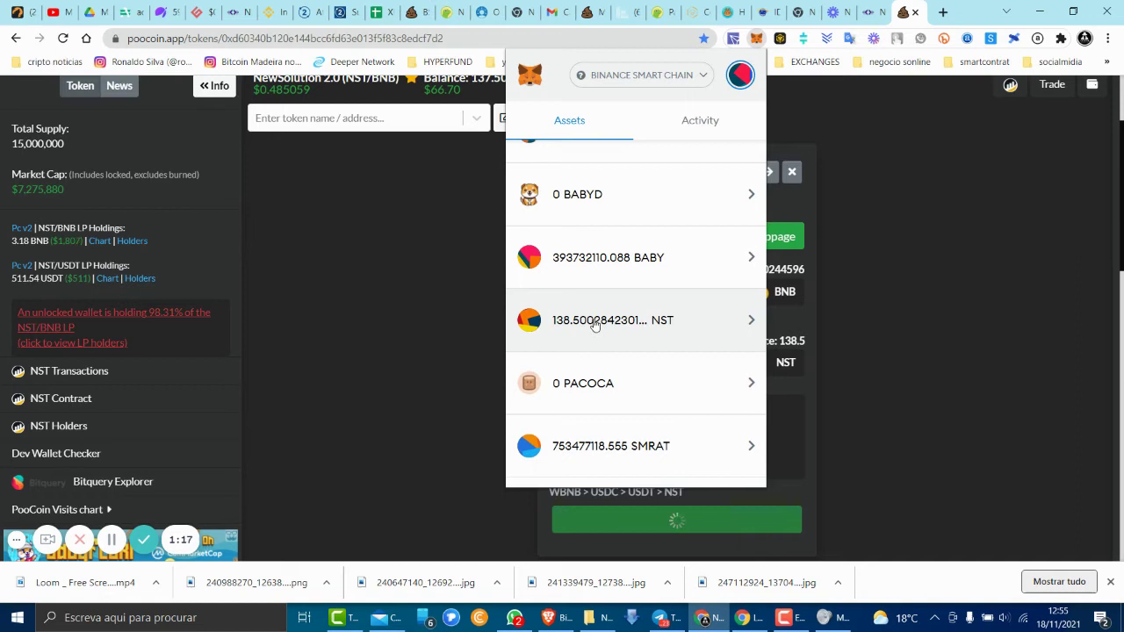
Start a MetaMask NST send with the invoice's payment address pasted as recipient.
left_click(593, 326)
left_click(614, 260)
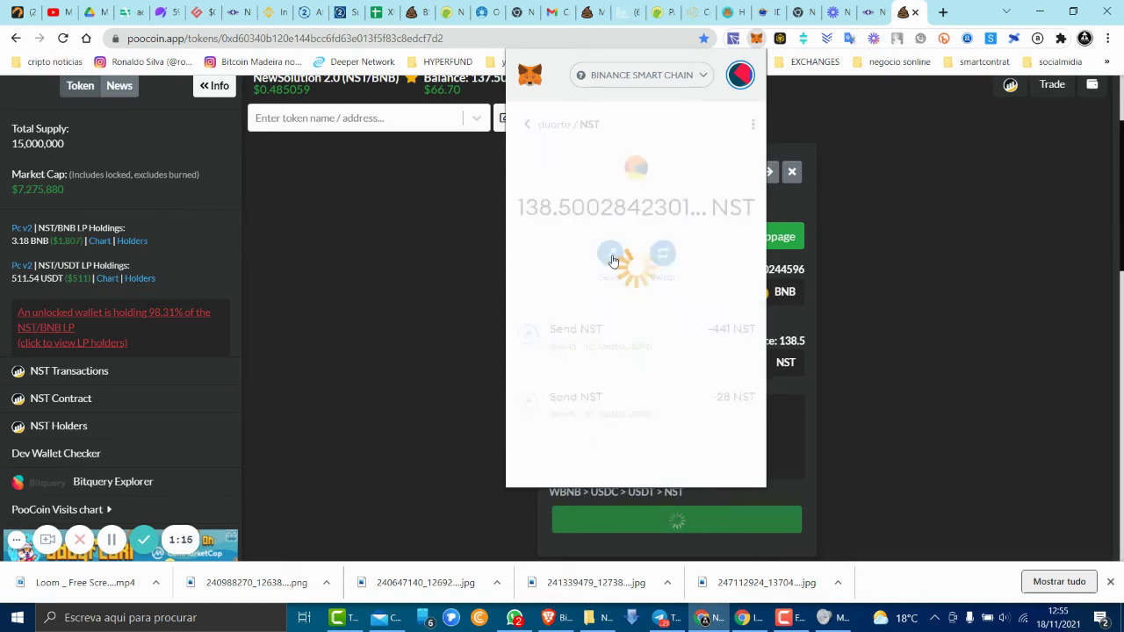
right_click(586, 163)
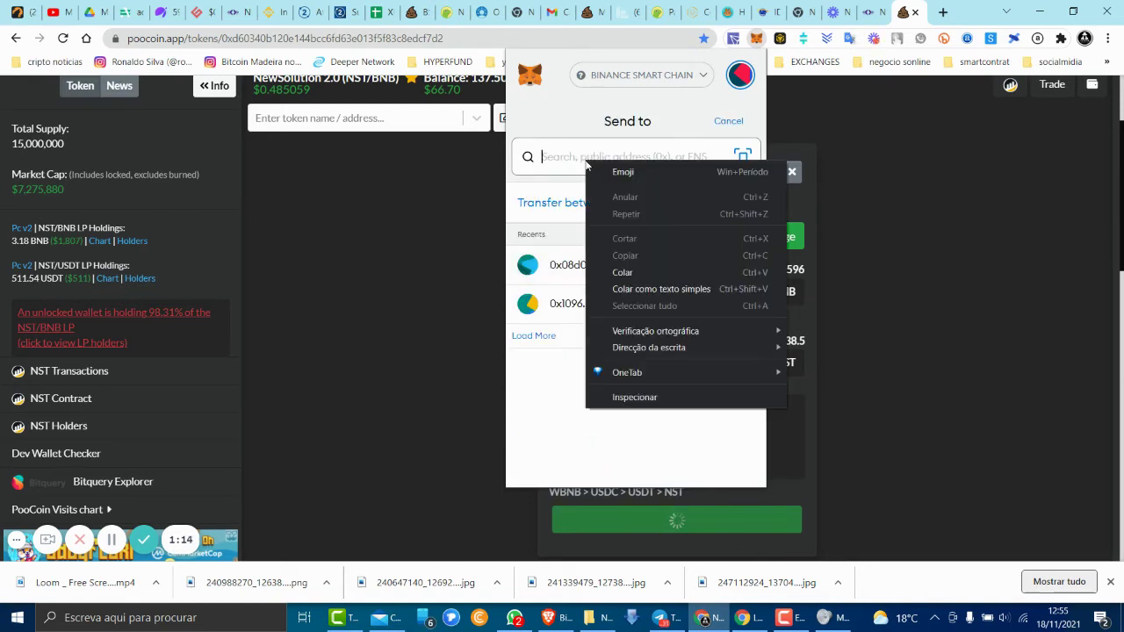
left_click(634, 271)
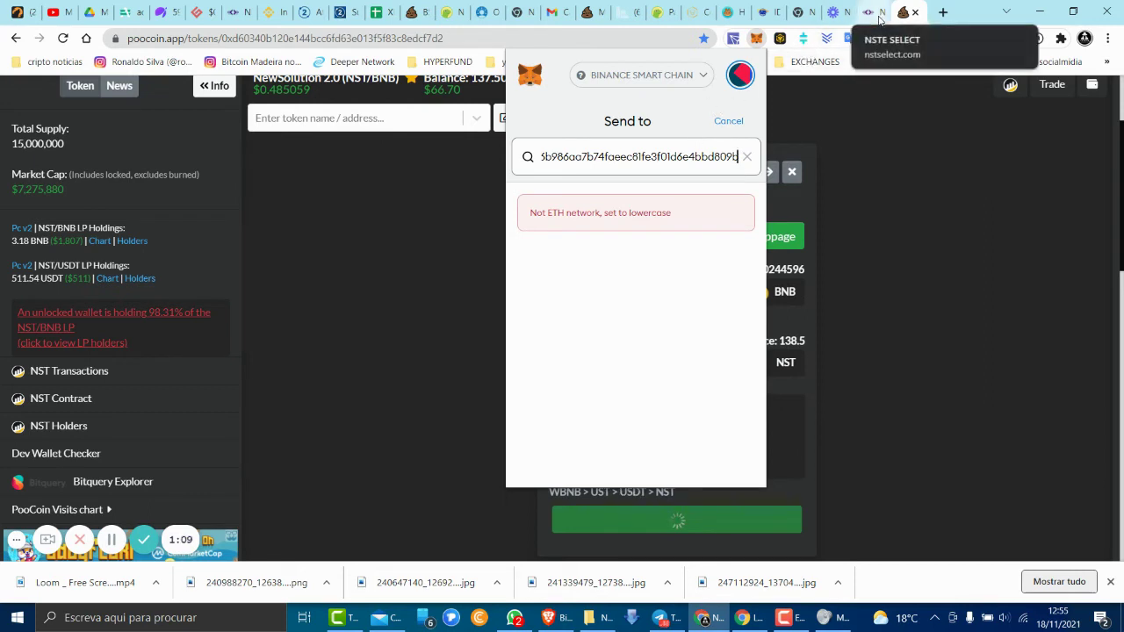
left_click(880, 20)
Copy the invoice's Carteira para Pagamento address again.
right_click(861, 480)
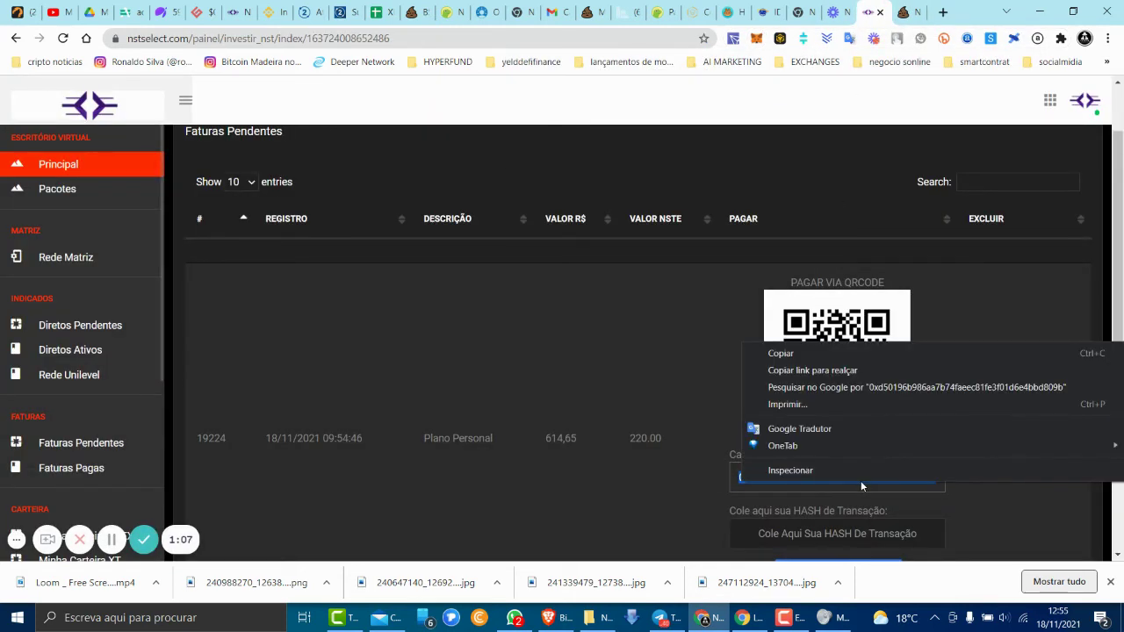
left_click_drag(714, 479, 749, 432)
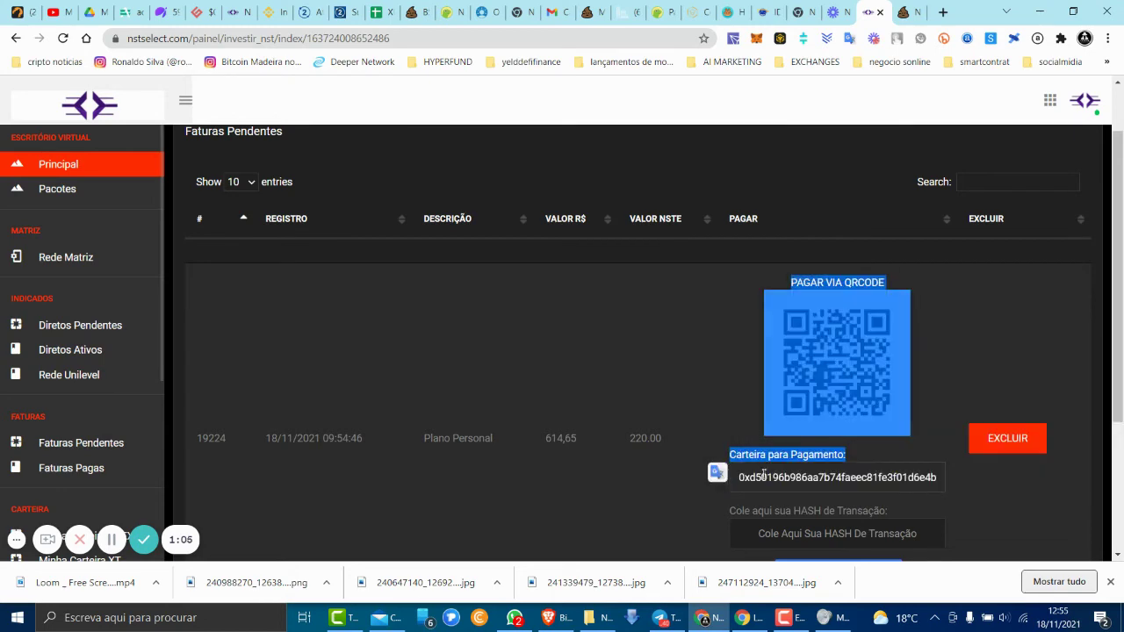
double_click(763, 475)
right_click(766, 478)
left_click(779, 355)
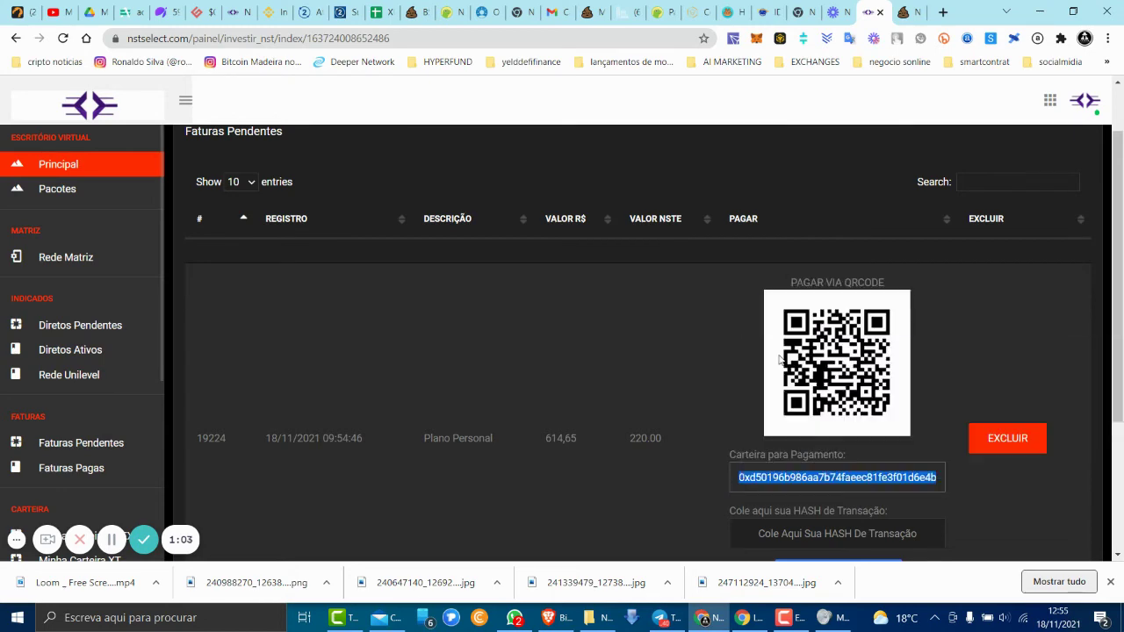
left_click(904, 12)
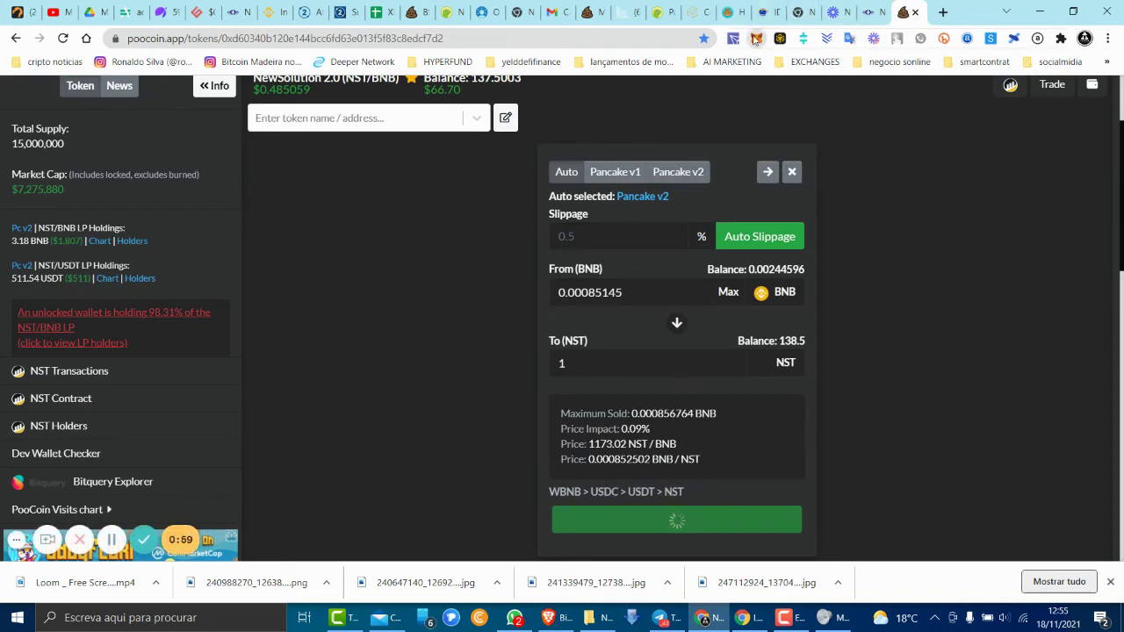
Open MetaMask and bring up the NST token details.
left_click(757, 38)
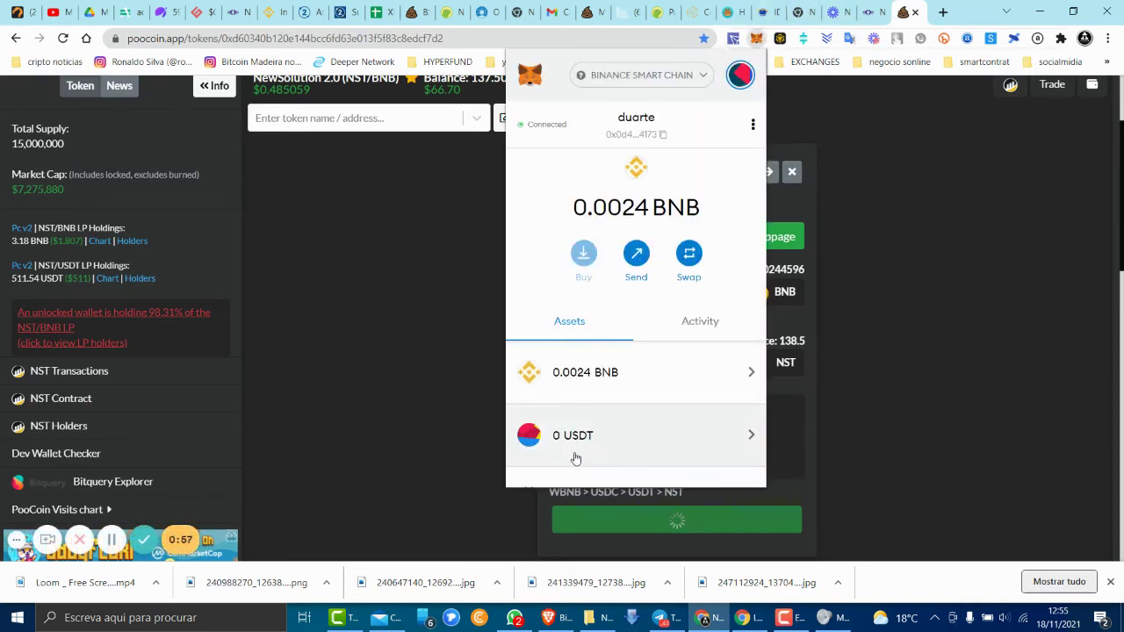
scroll(569, 447, "down", 5)
scroll(571, 434, "down", 5)
scroll(582, 429, "down", 5)
scroll(582, 429, "down", 5)
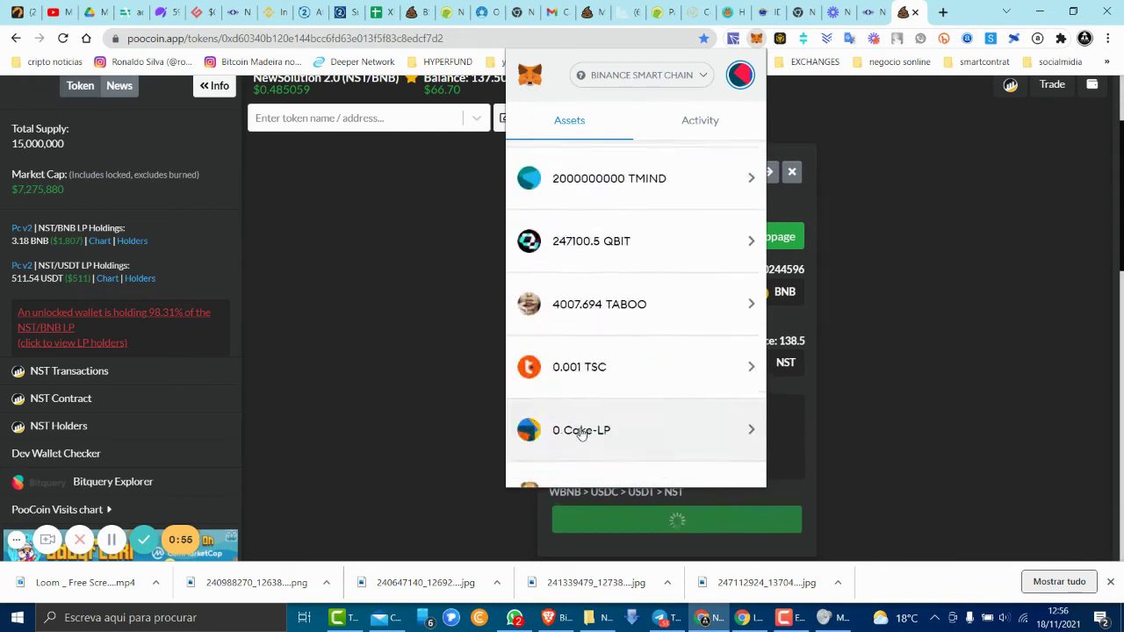
scroll(583, 439, "down", 5)
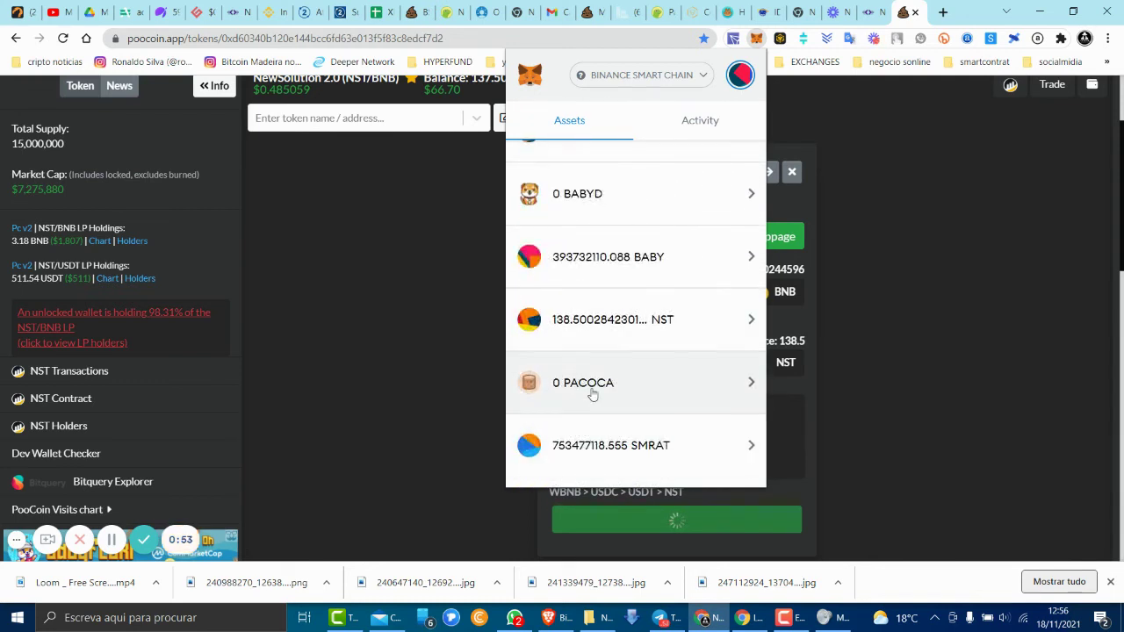
left_click(601, 323)
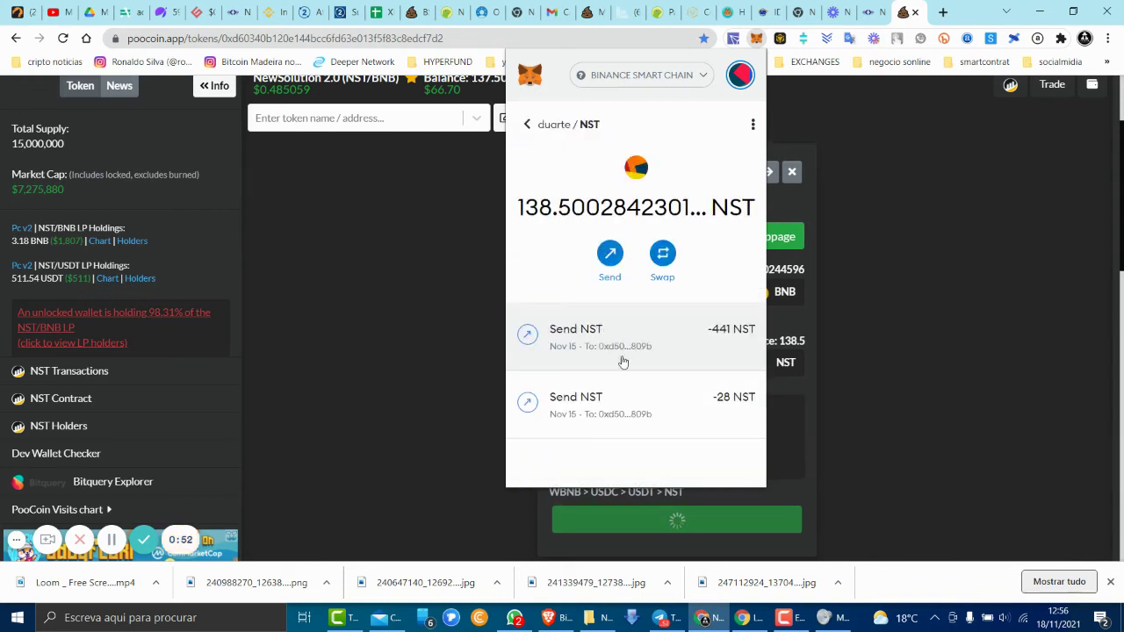
Try sending 220 NST to the invoice wallet, then cancel as tokens are insufficient.
left_click(609, 260)
right_click(578, 159)
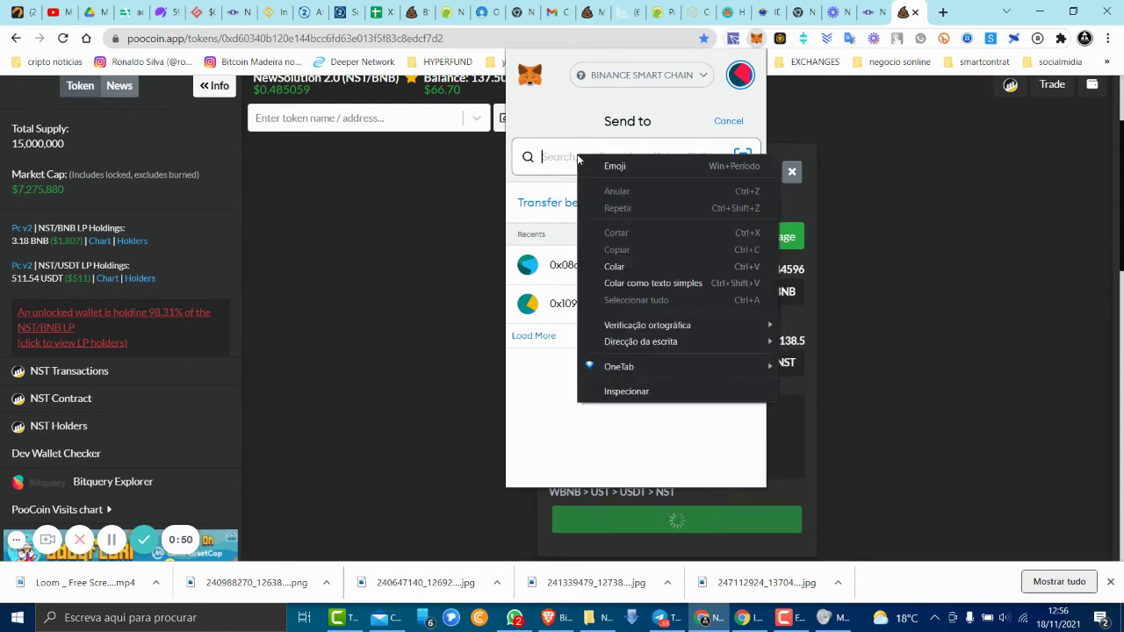
left_click(621, 266)
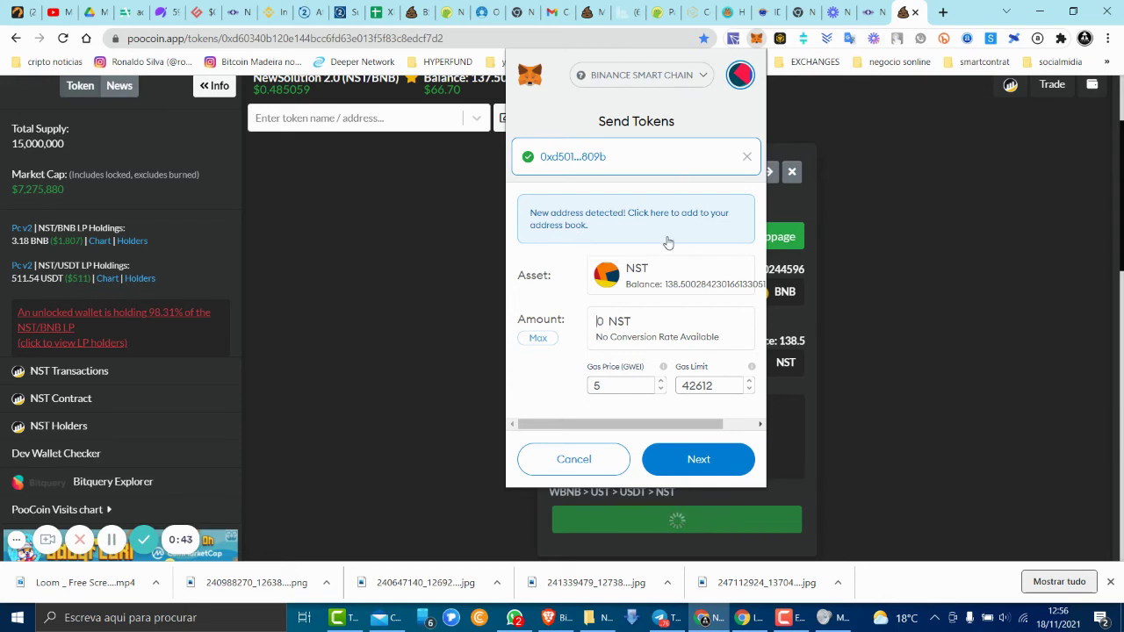
type("22")
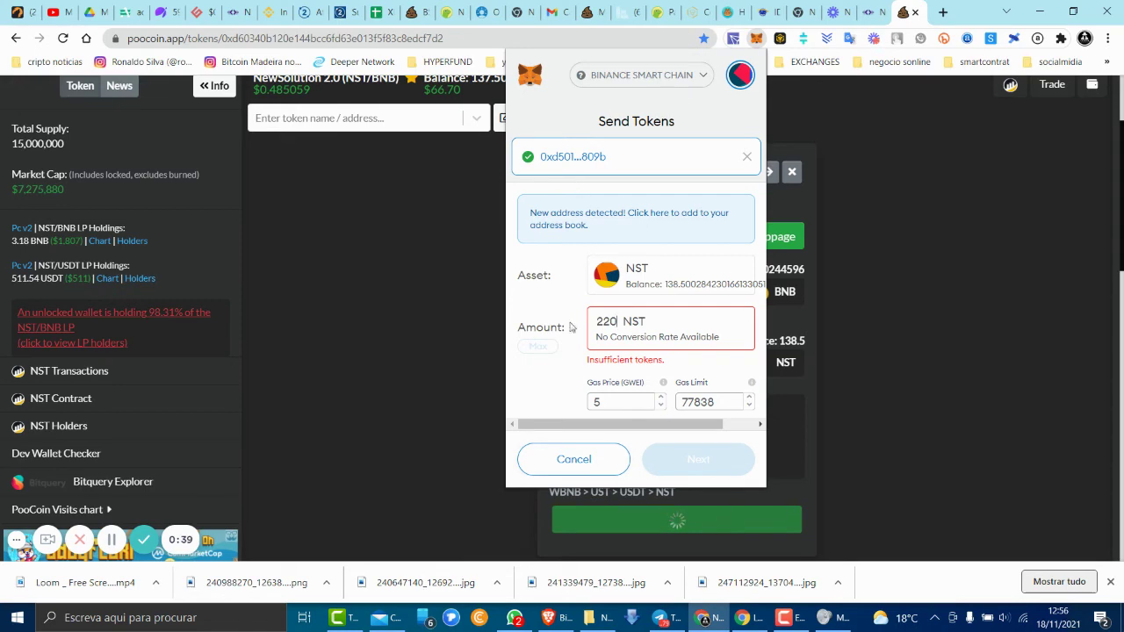
left_click(747, 156)
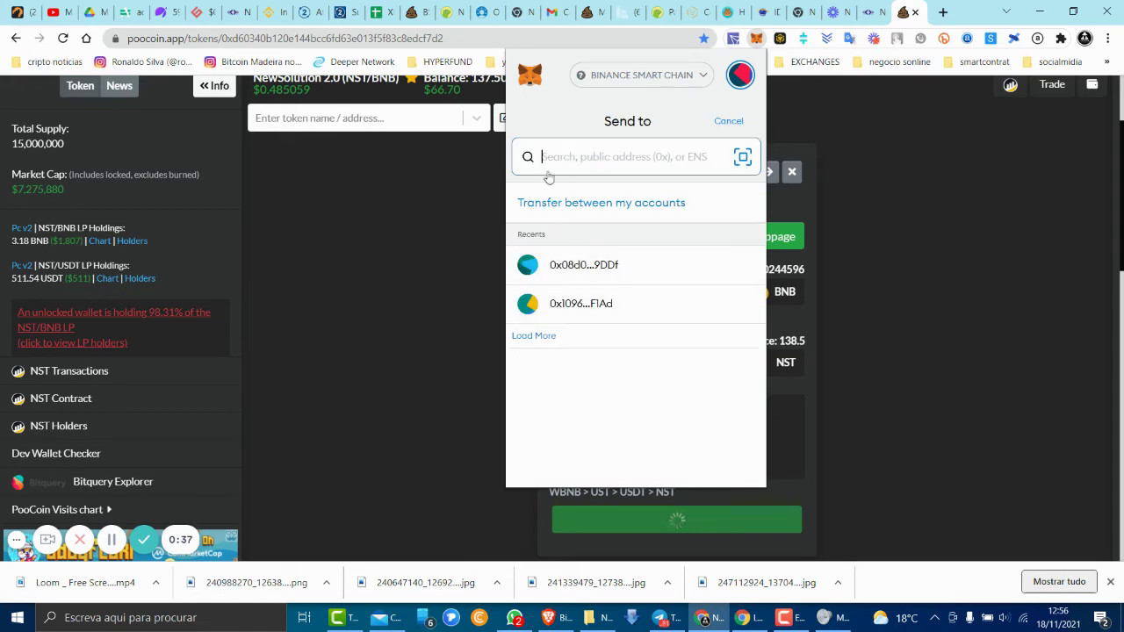
key("Escape")
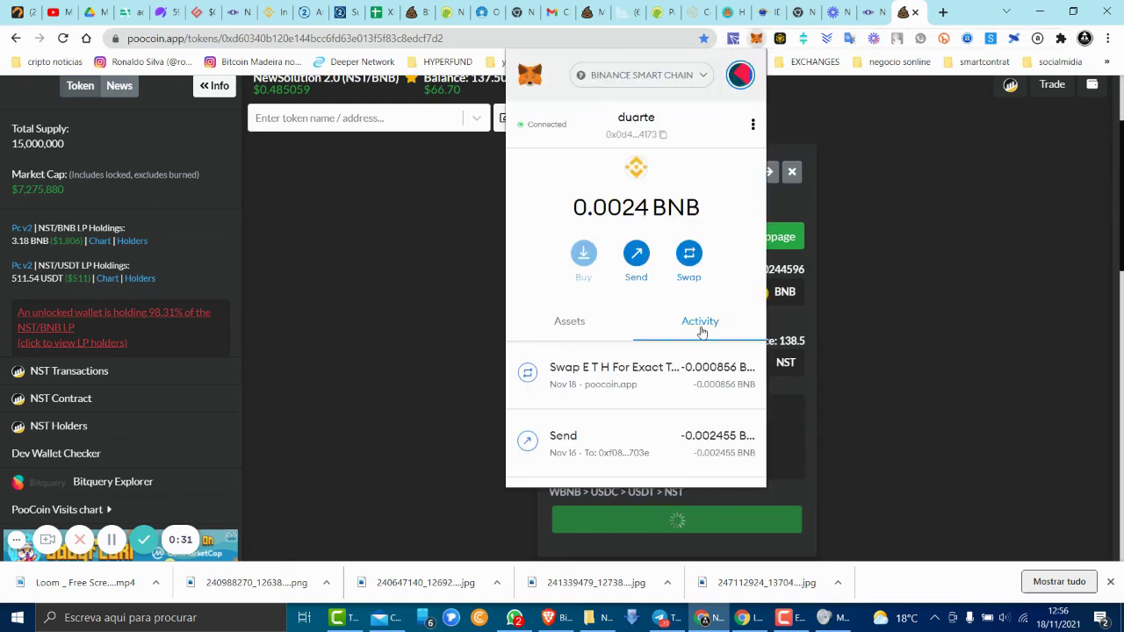
Copy the earlier 441 NST transfer's transaction hash from BscScan and return to NST Select.
scroll(702, 332, "down", 2)
scroll(700, 351, "down", 2)
scroll(693, 376, "down", 1)
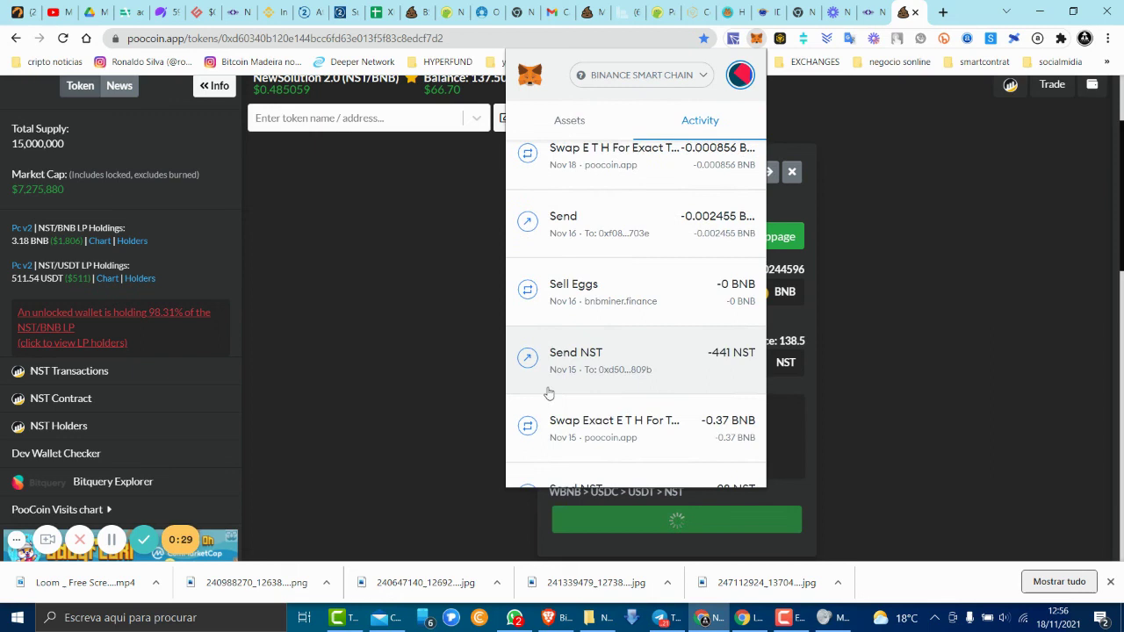
left_click(611, 369)
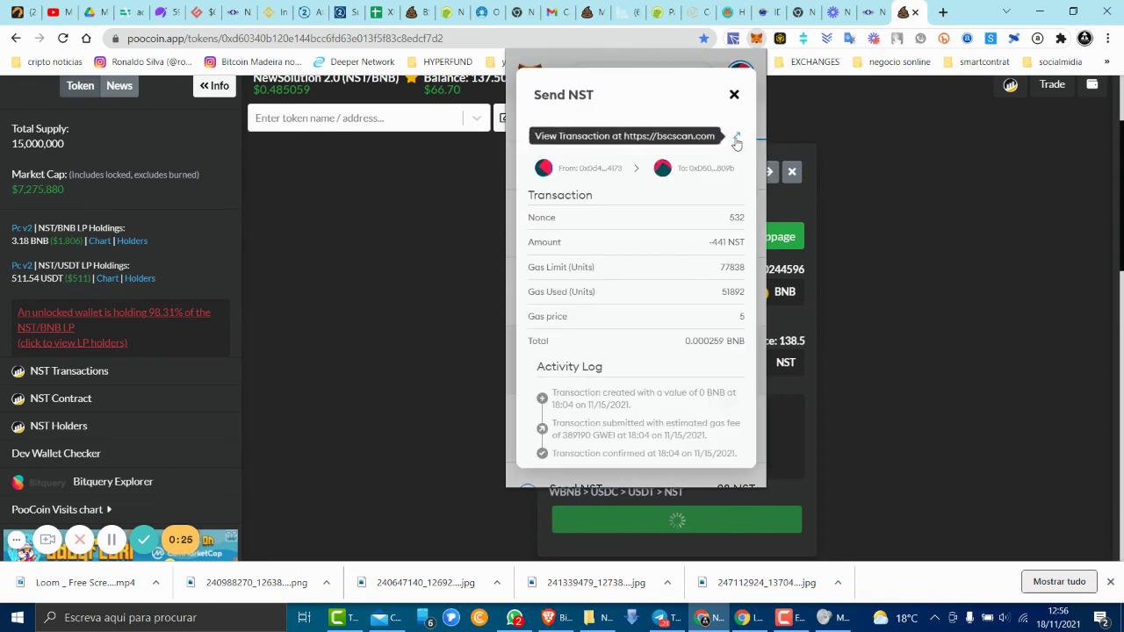
left_click(737, 140)
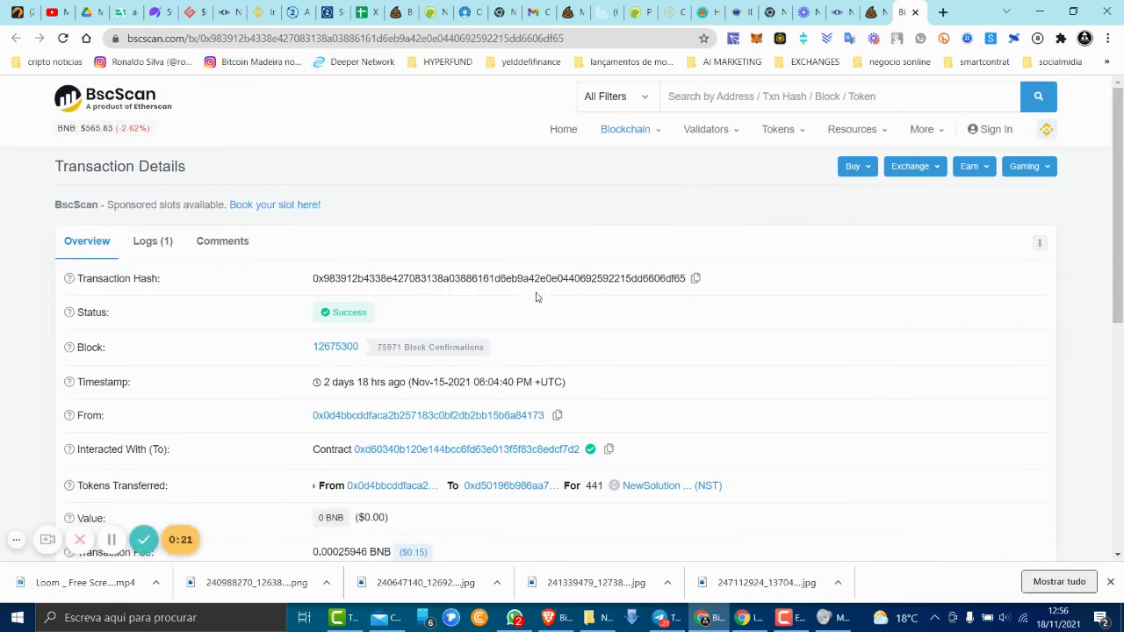
left_click(696, 279)
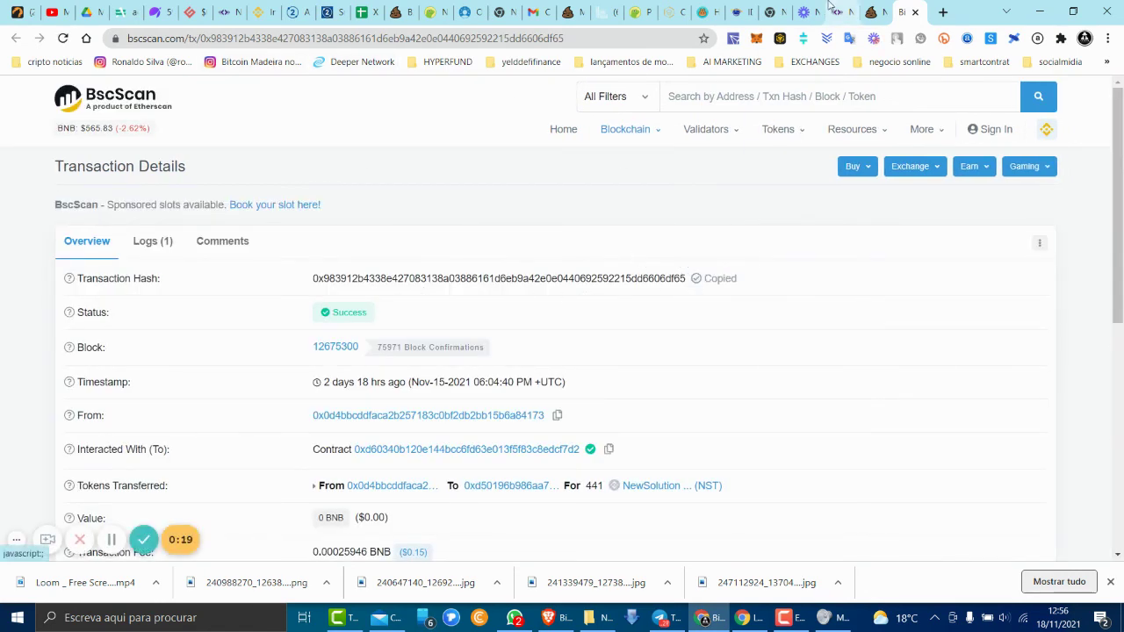
left_click(841, 13)
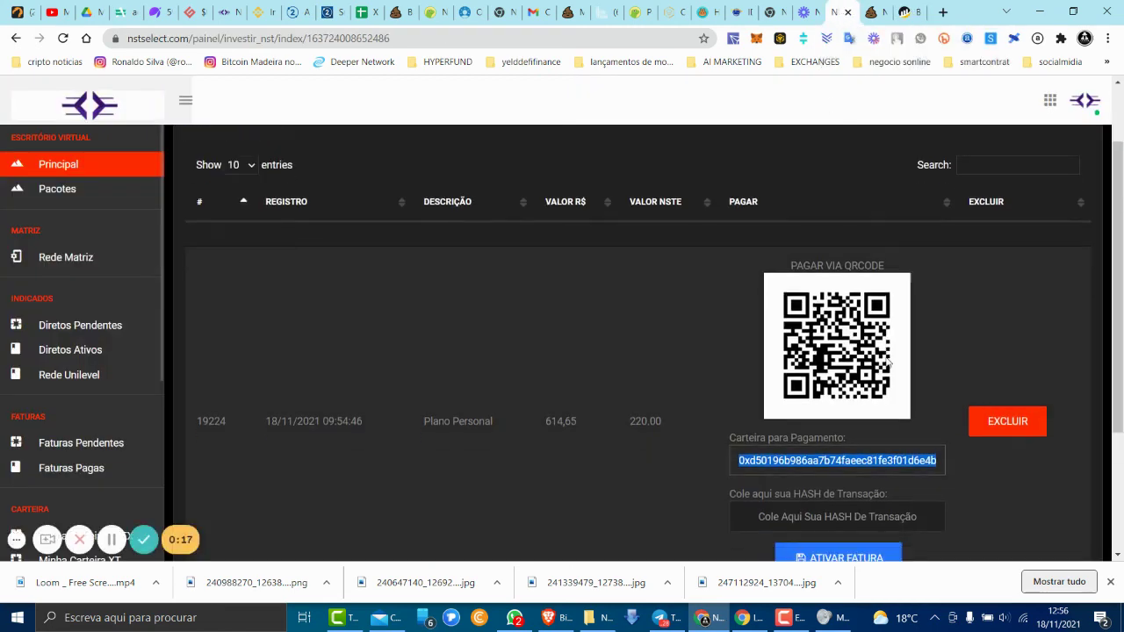
Paste the copied 441 NST transaction hash into the invoice's HASH de Transação field.
scroll(790, 389, "down", 2)
left_click(791, 392)
right_click(818, 389)
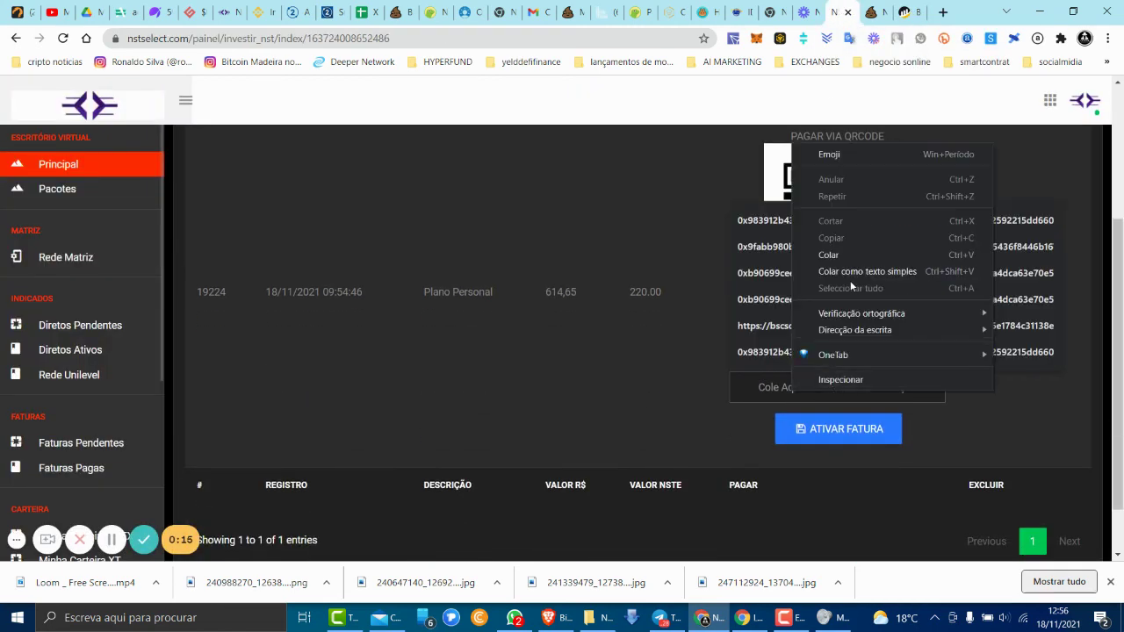
left_click(849, 256)
left_click(878, 422)
scroll(871, 346, "down", 1)
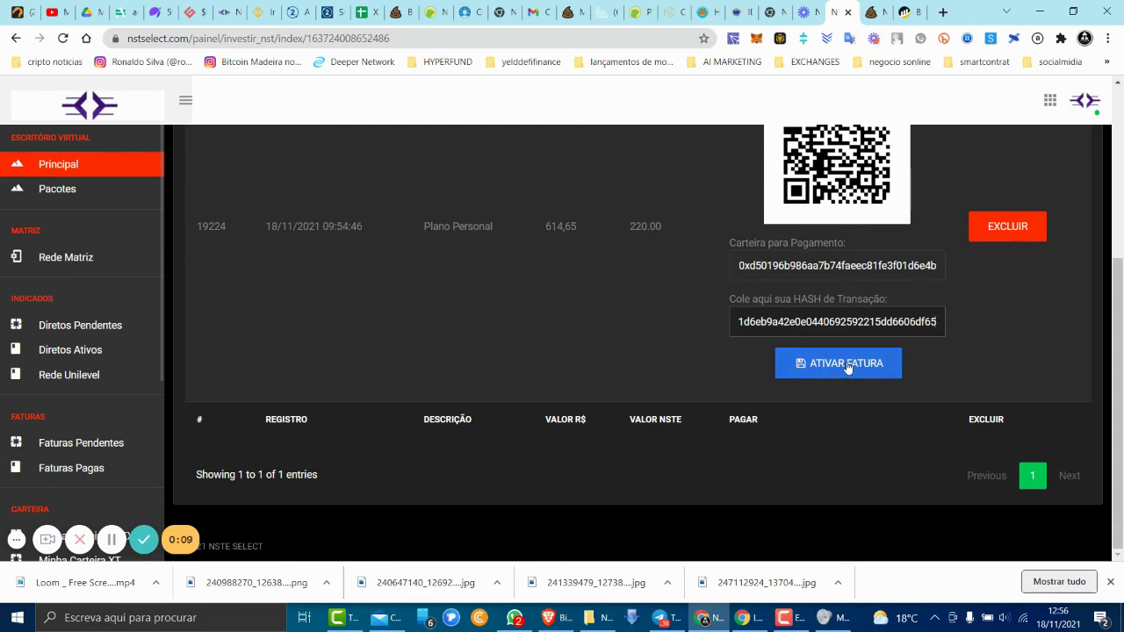
left_click(847, 367)
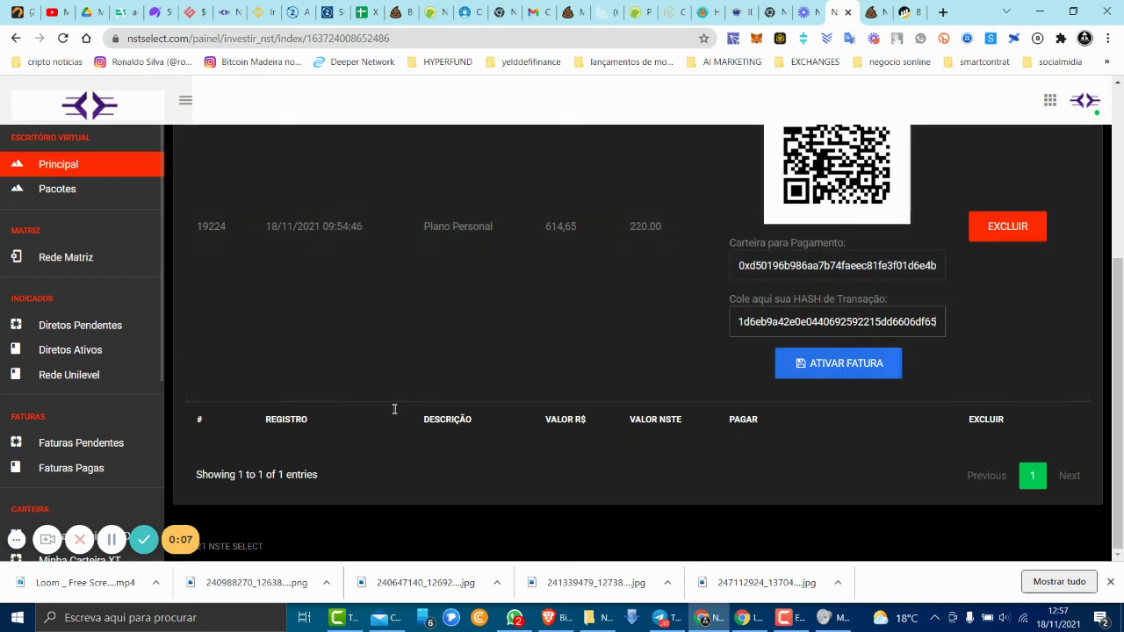